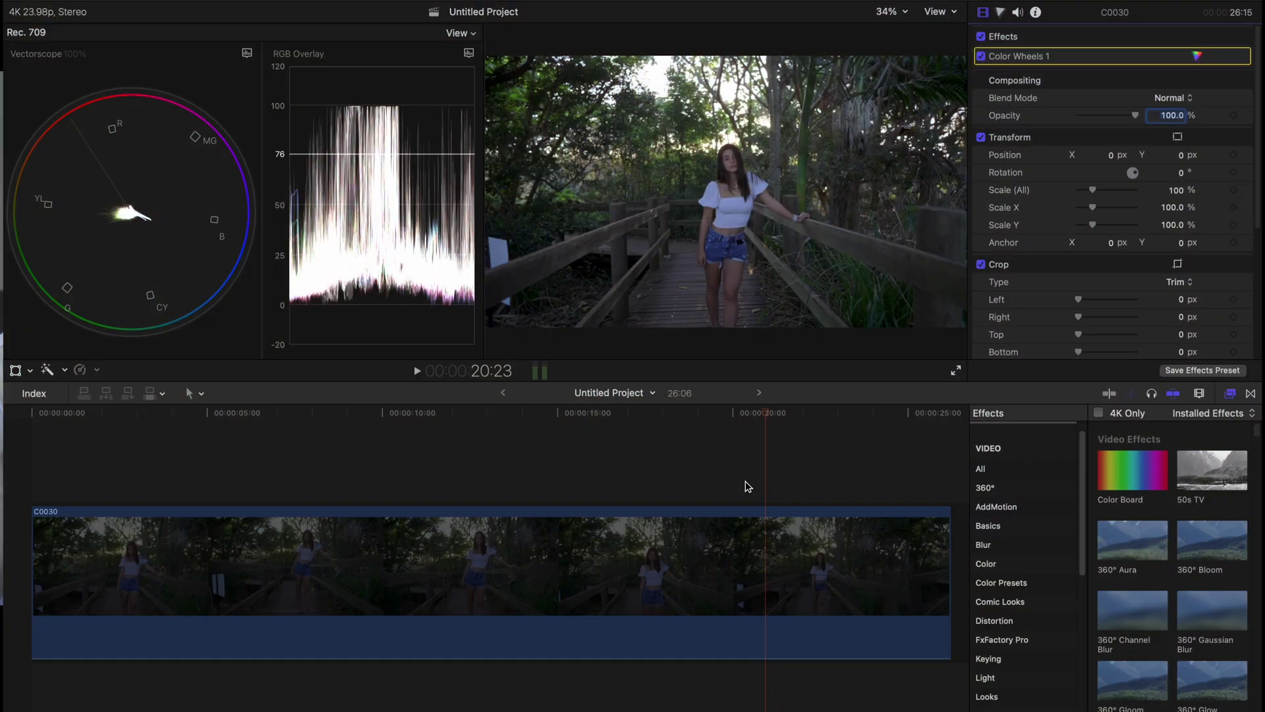
Move the timeline playhead to the frame at 22:19 in clip C0030
{"action": "left_click_drag", "start_coordinate": [659, 440], "coordinate": [787, 485]}
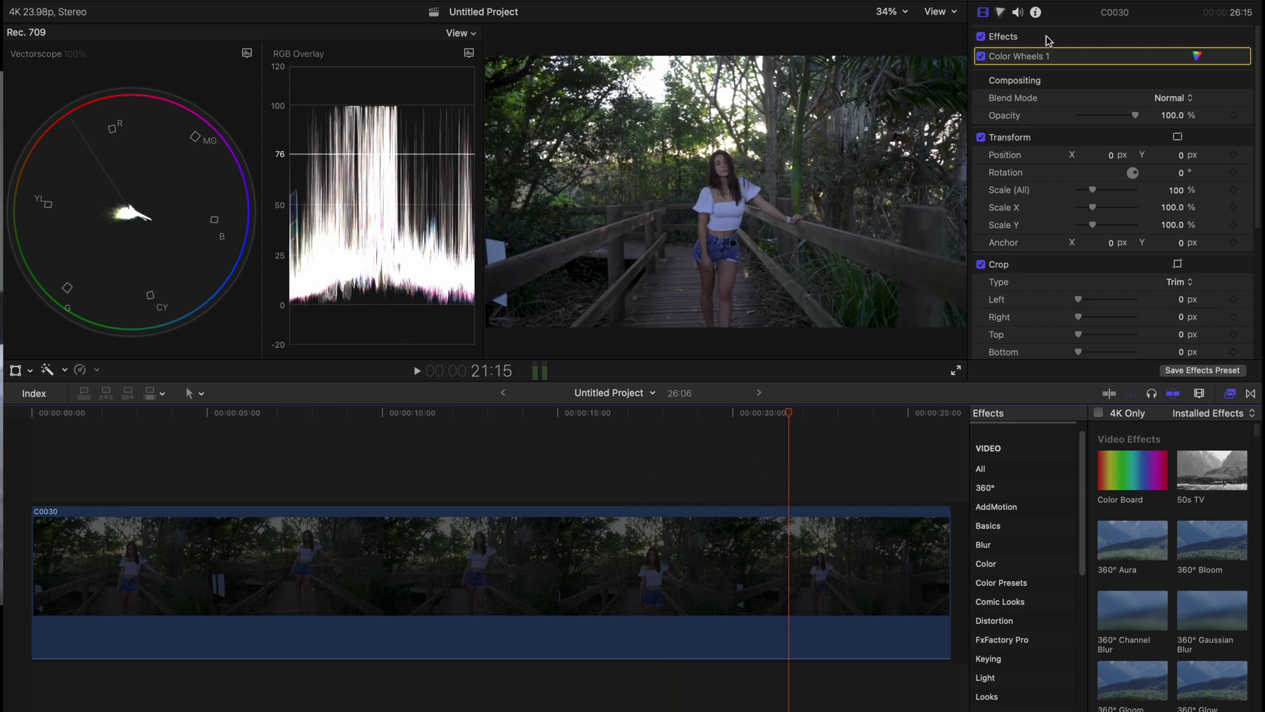
{"action": "left_click", "coordinate": [981, 66]}
{"action": "key", "text": "space"}
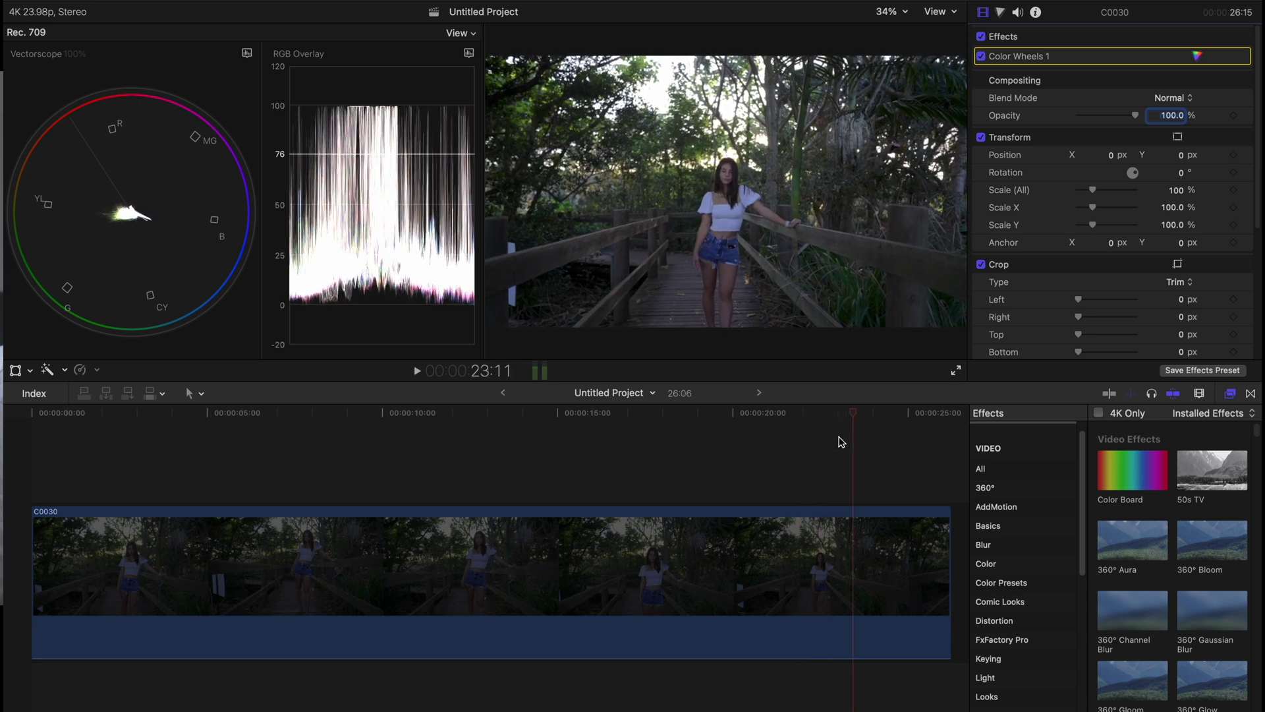
{"action": "left_click_drag", "start_coordinate": [844, 414], "coordinate": [832, 417]}
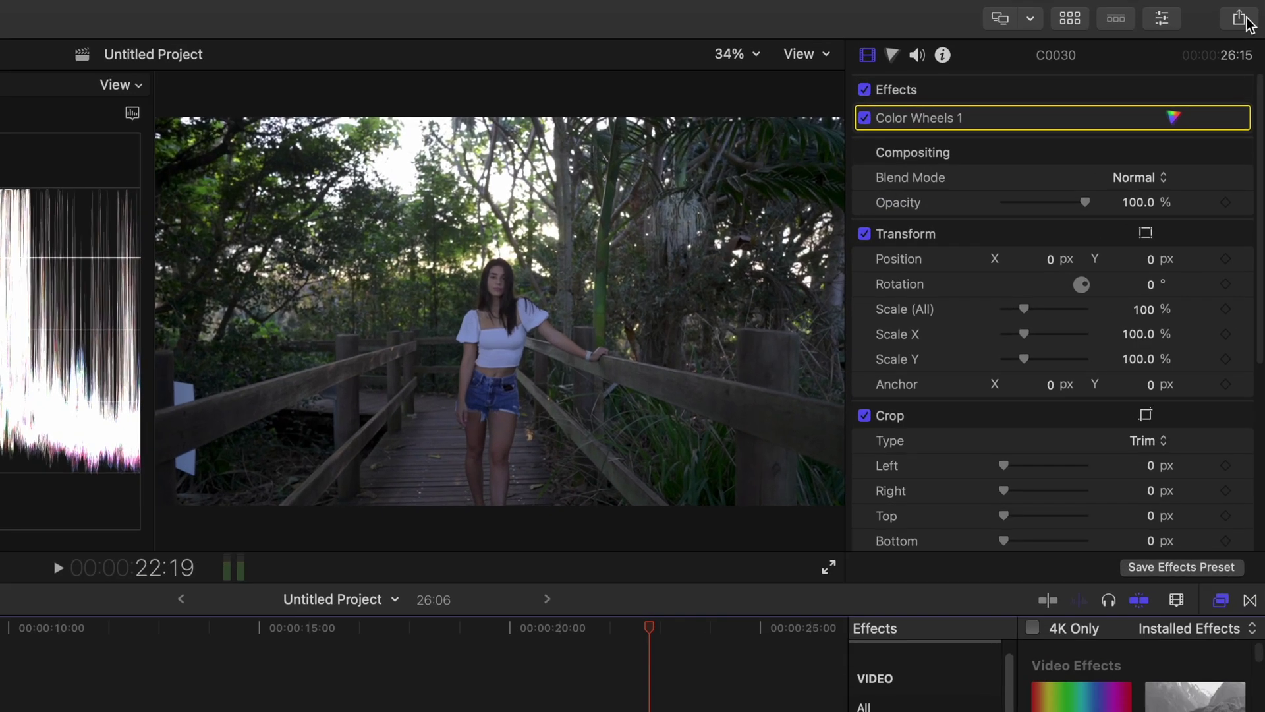
View the available share destinations, including Save Current Frame, in the destination settings and close them
{"action": "left_click", "coordinate": [1238, 18]}
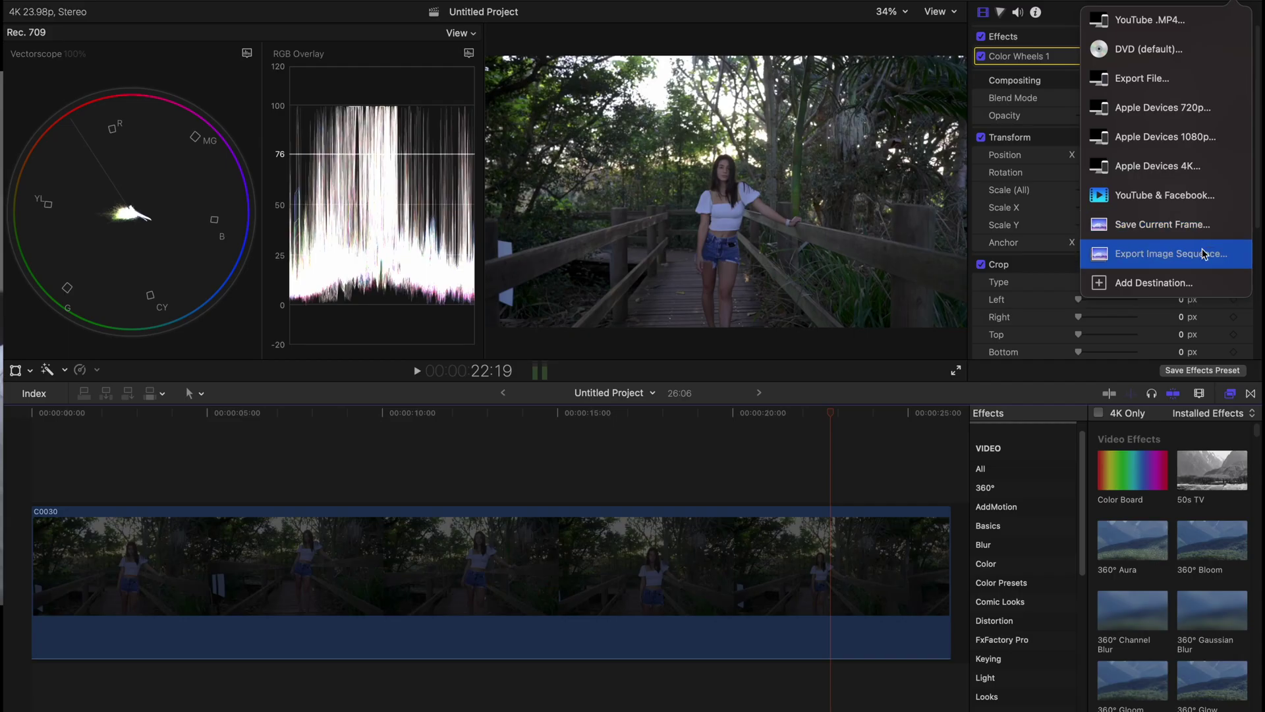
{"action": "left_click", "coordinate": [1167, 290]}
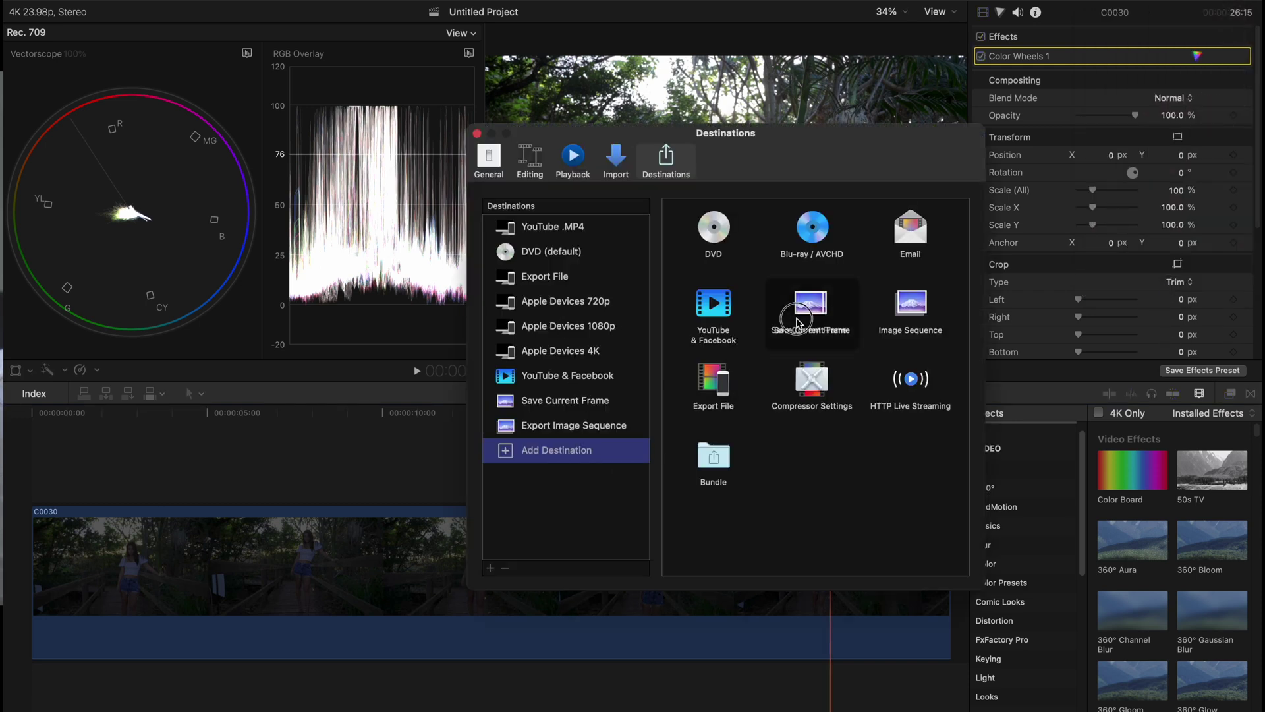
{"action": "key", "text": "super+w"}
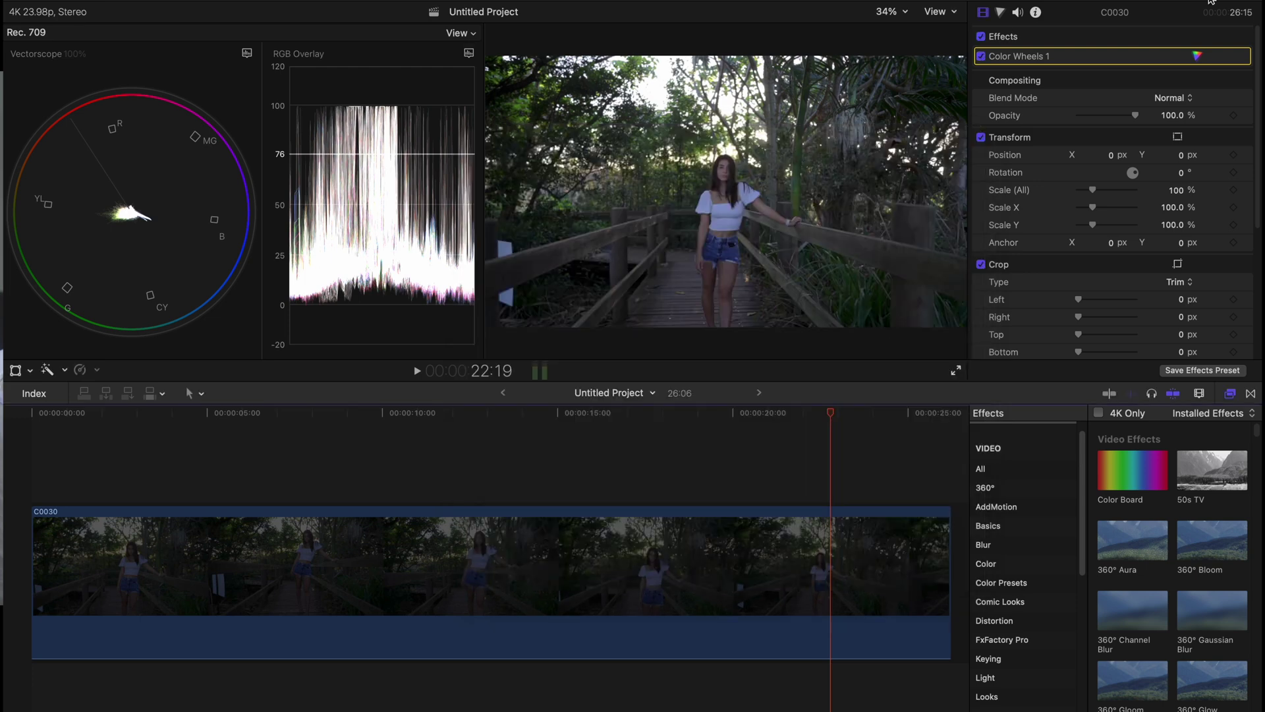
Save the current frame as a TIFF file named Untitled Project on the Desktop
{"action": "left_click", "coordinate": [1241, 1]}
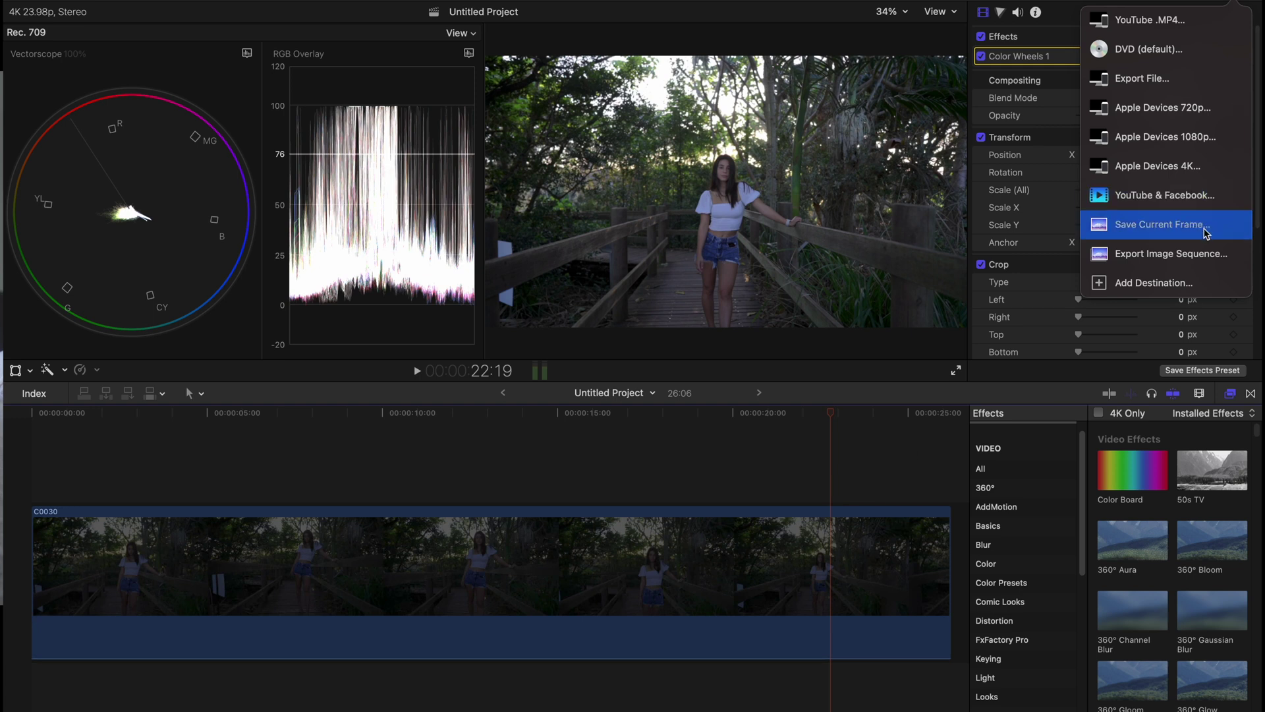
{"action": "left_click", "coordinate": [1205, 230]}
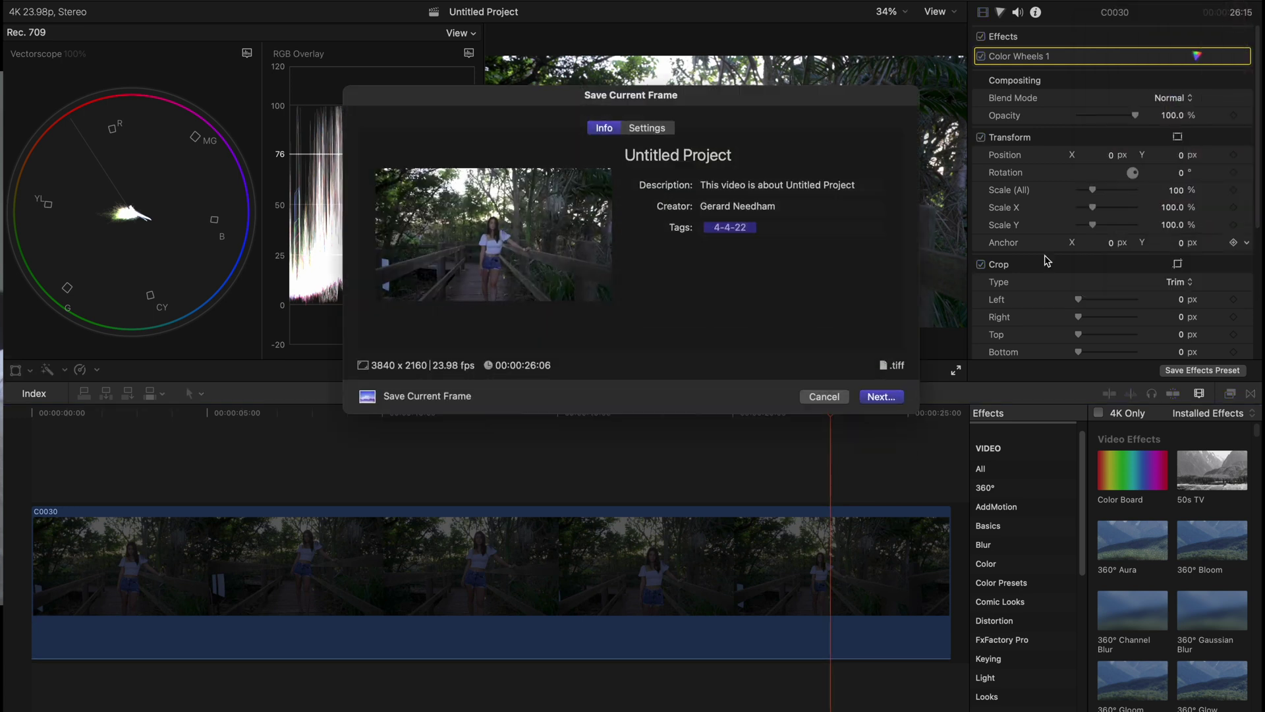
{"action": "left_click", "coordinate": [666, 132]}
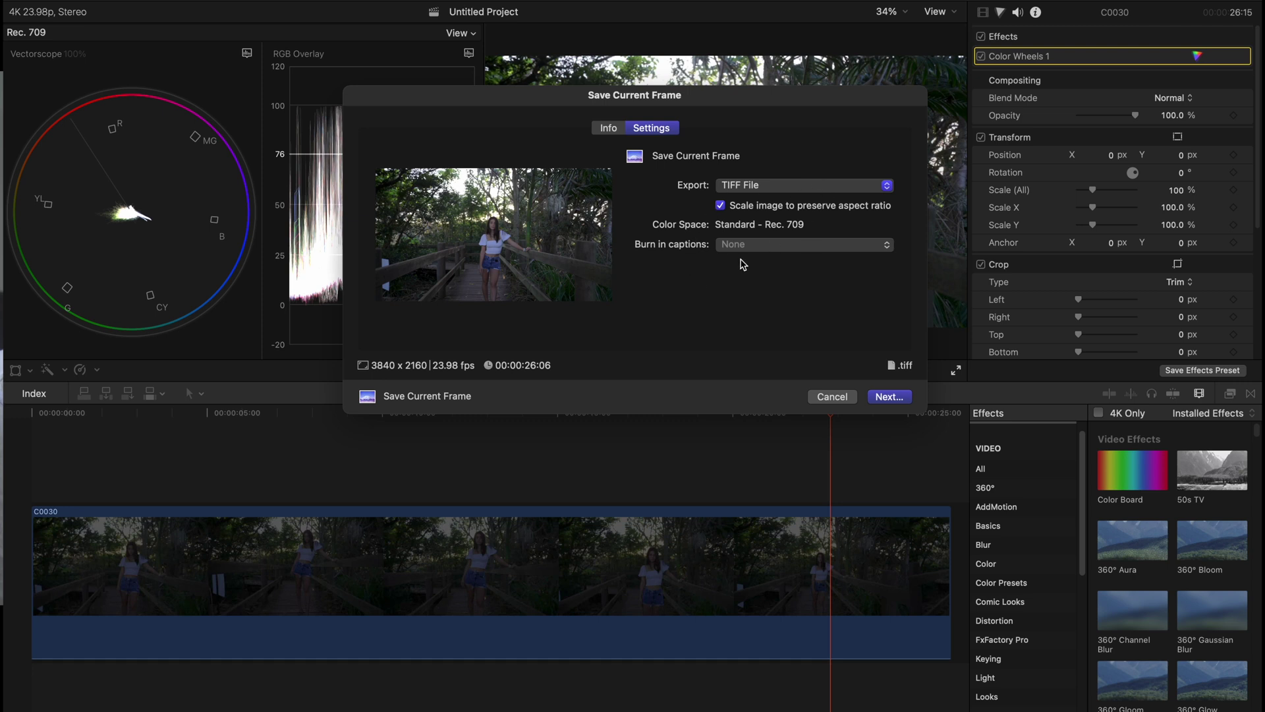
{"action": "left_click", "coordinate": [894, 400]}
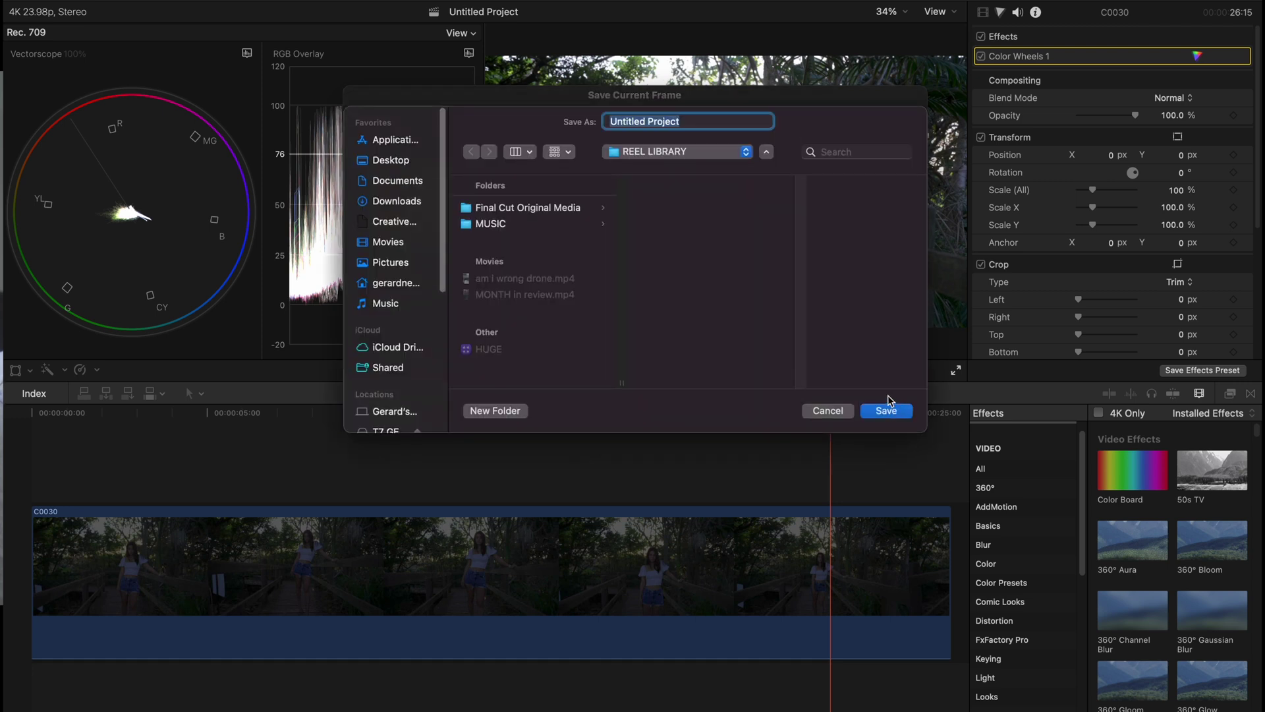
{"action": "left_click", "coordinate": [391, 161]}
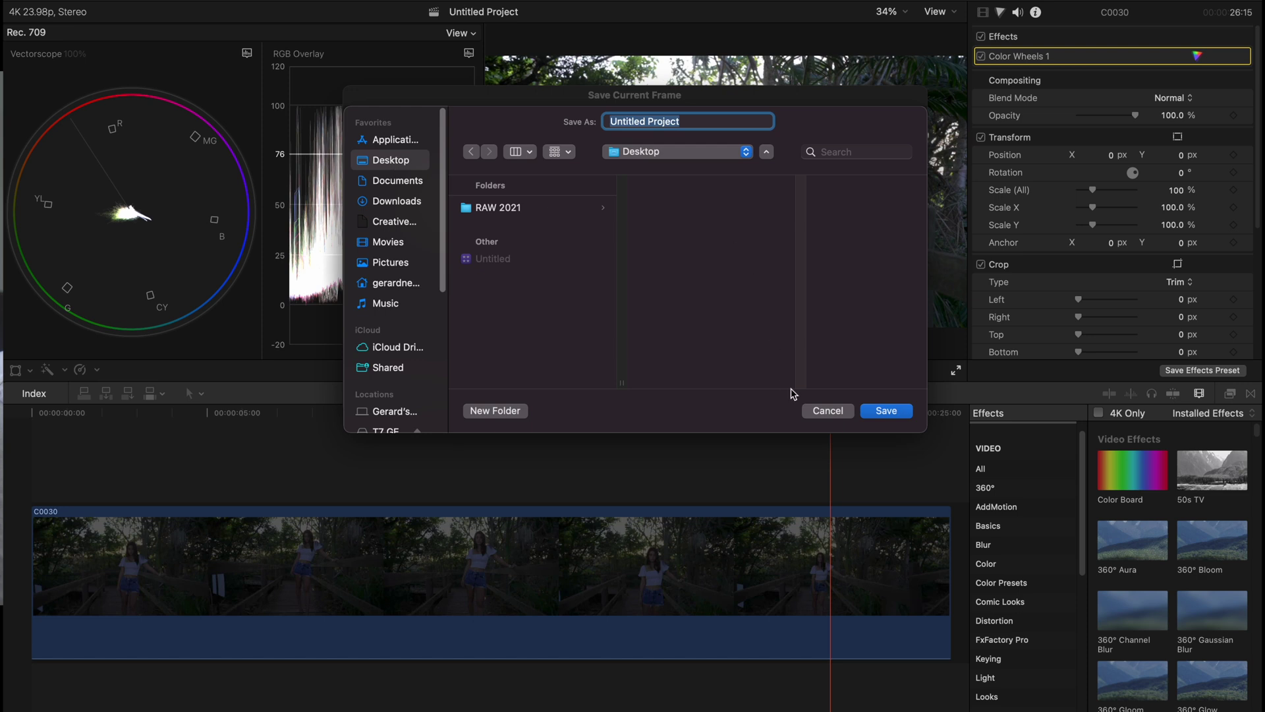
{"action": "left_click", "coordinate": [886, 412]}
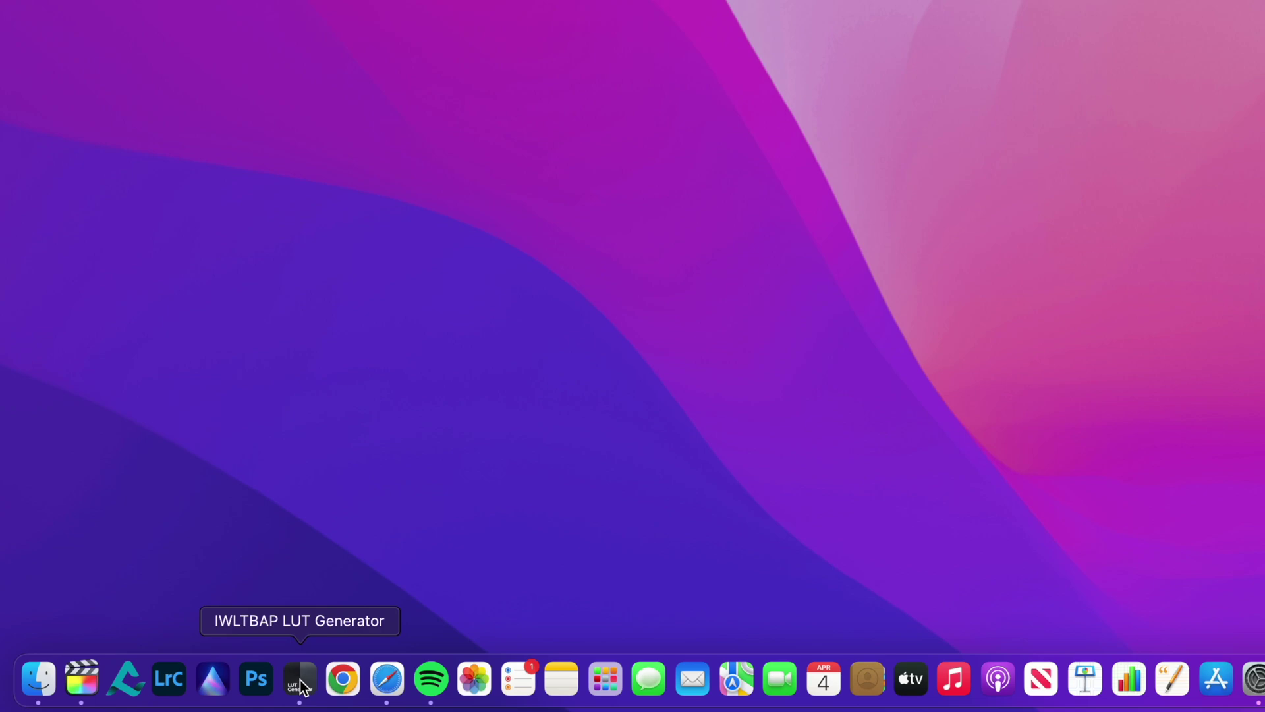
Switch to IWLTBAP LUT Generator and generate a HALD image into the Desktop folder
{"action": "left_click", "coordinate": [301, 682]}
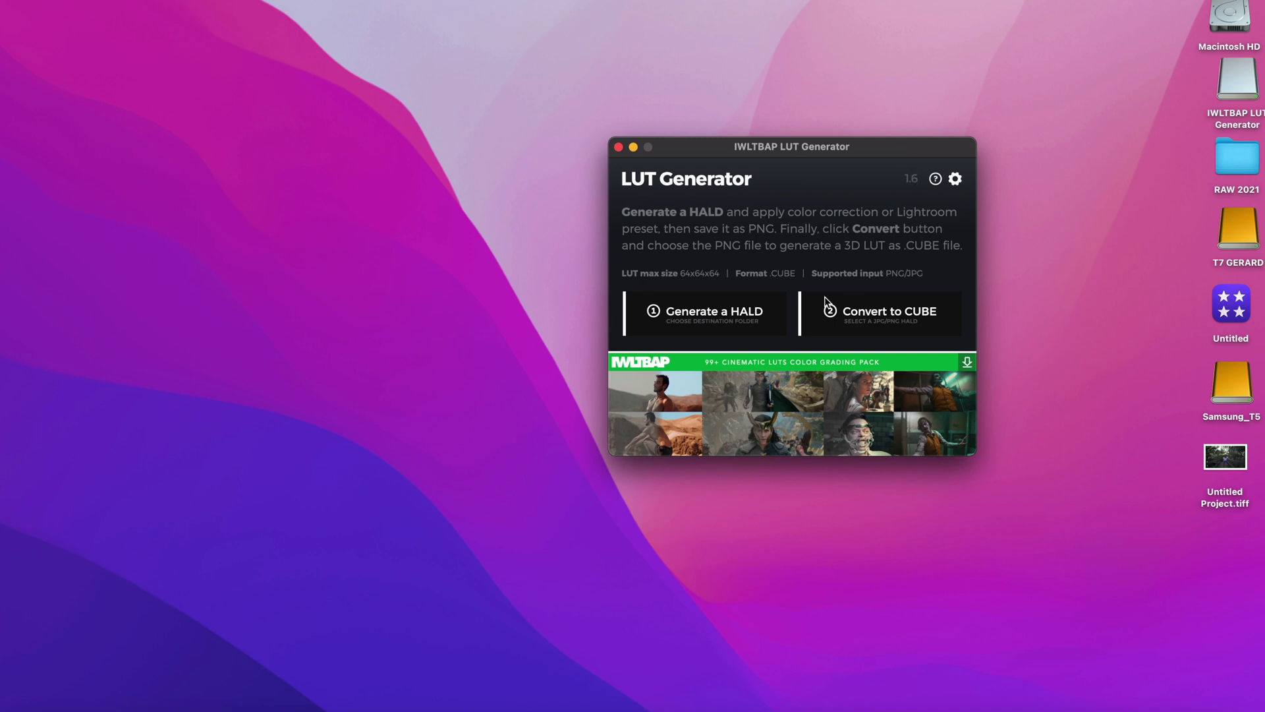
{"action": "left_click", "coordinate": [714, 316]}
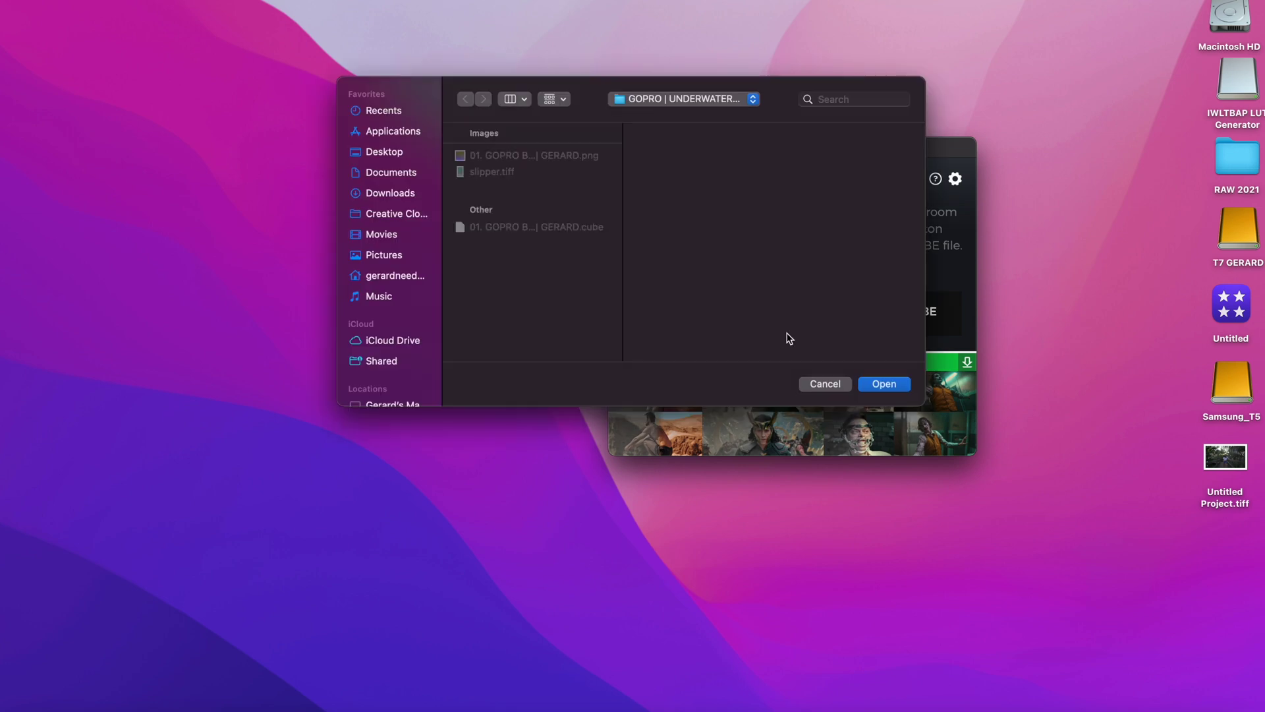
{"action": "left_click", "coordinate": [387, 153]}
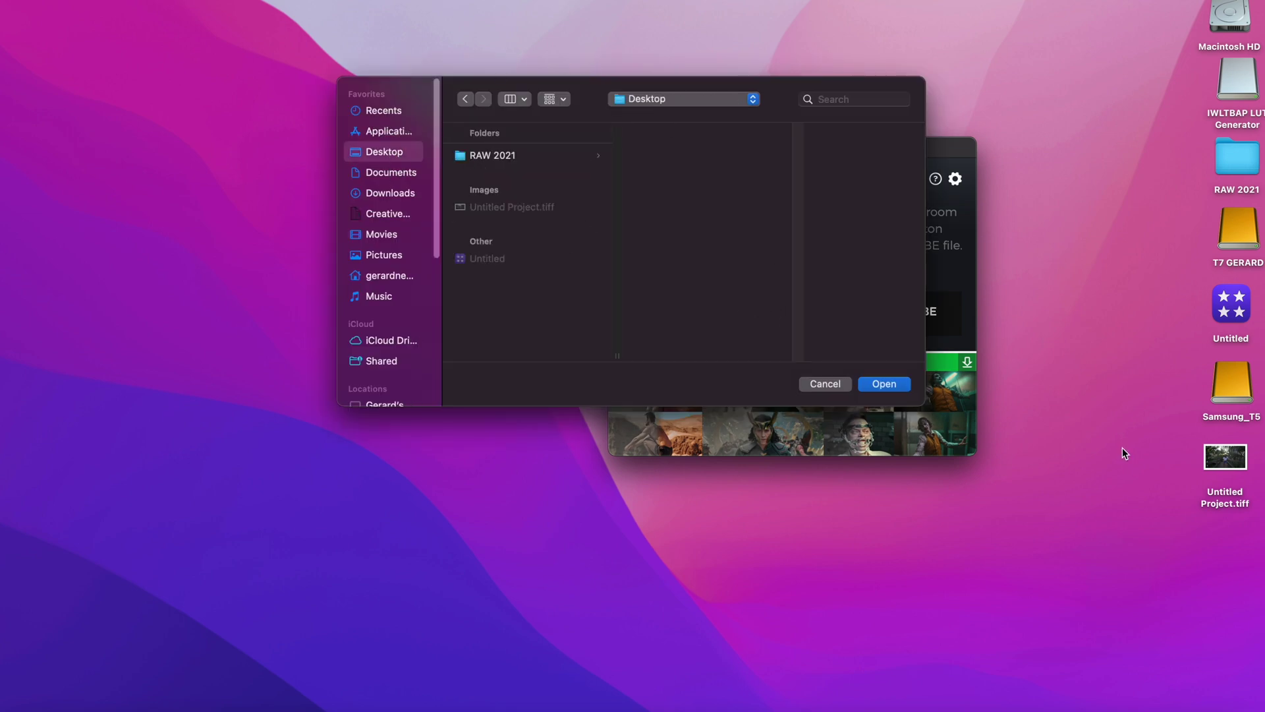
{"action": "left_click", "coordinate": [896, 389]}
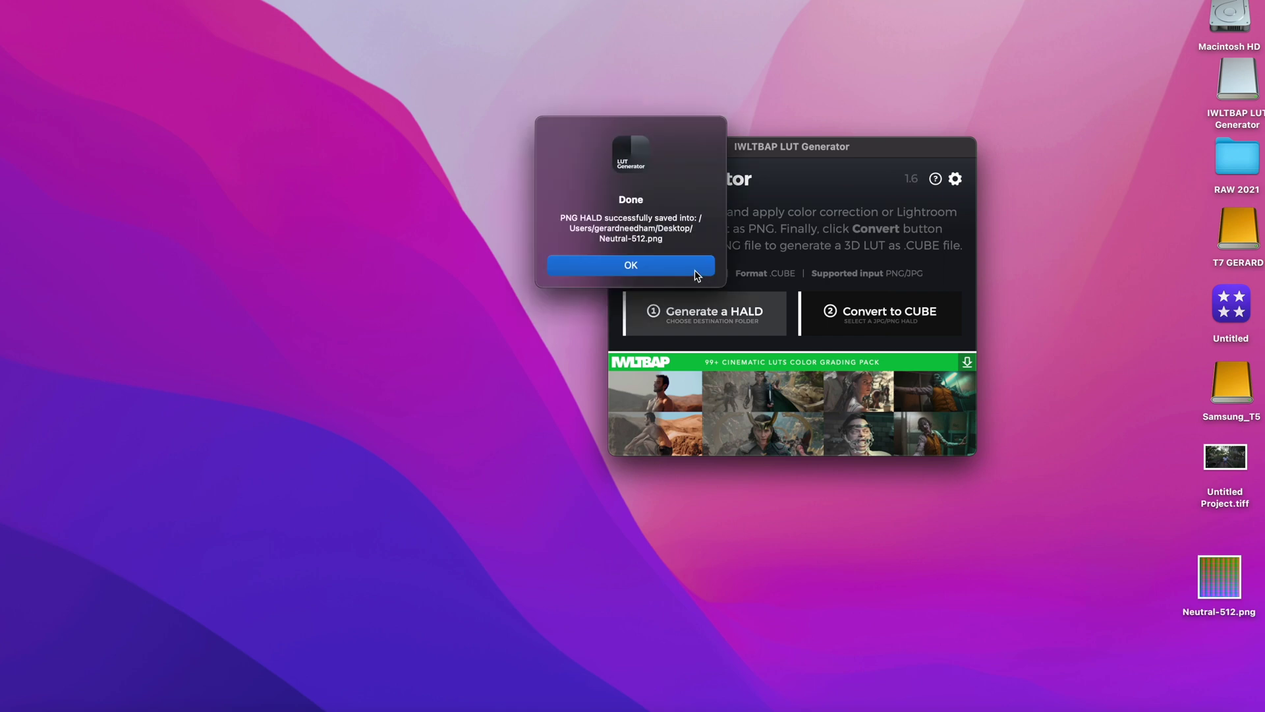
{"action": "left_click", "coordinate": [697, 276]}
{"action": "left_click", "coordinate": [186, 214]}
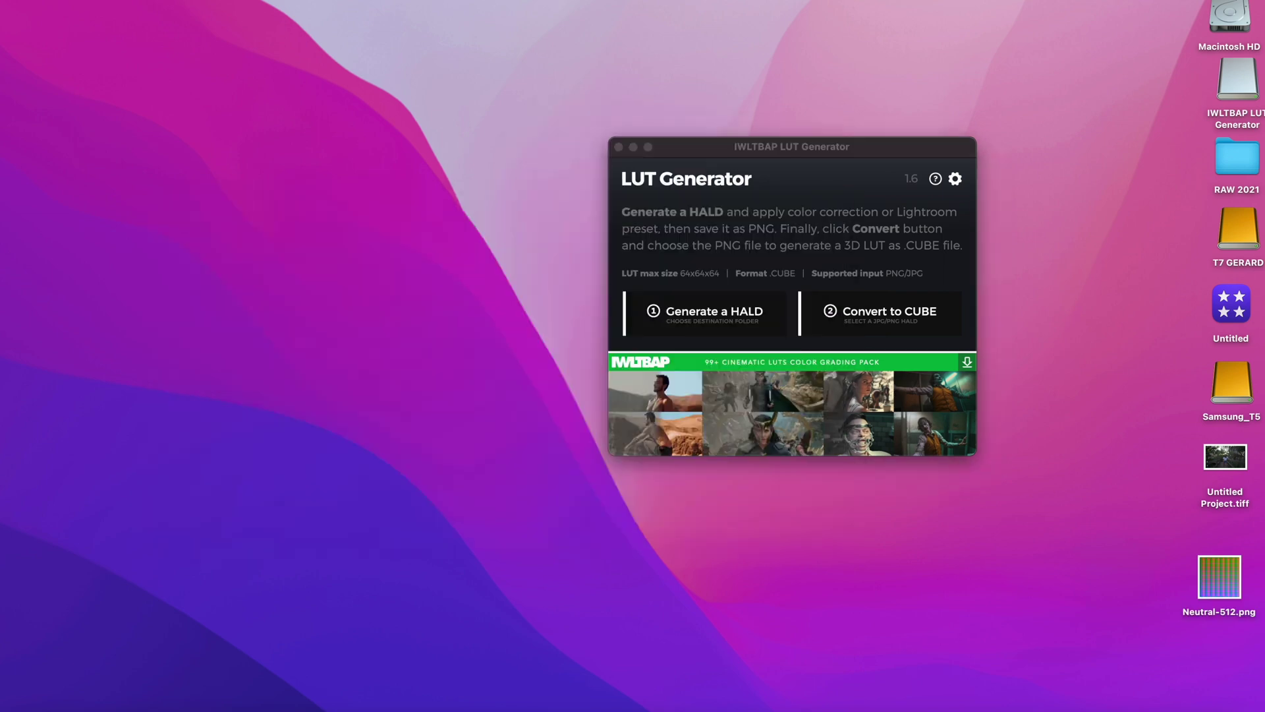
{"action": "left_click_drag", "start_coordinate": [1208, 583], "coordinate": [1190, 533]}
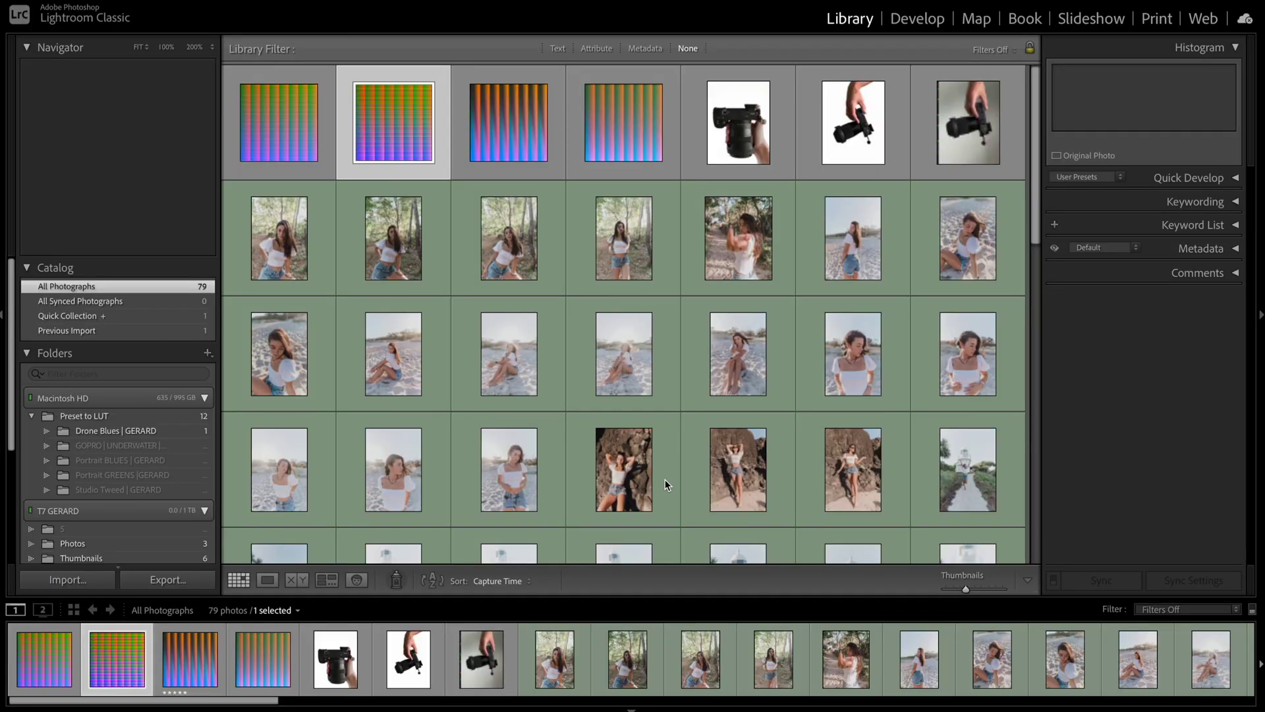
Switch to Lightroom Classic, import Untitled Project.tiff and lut.png from the Desktop, and go to the Develop module
{"action": "key", "text": "super+shift+i"}
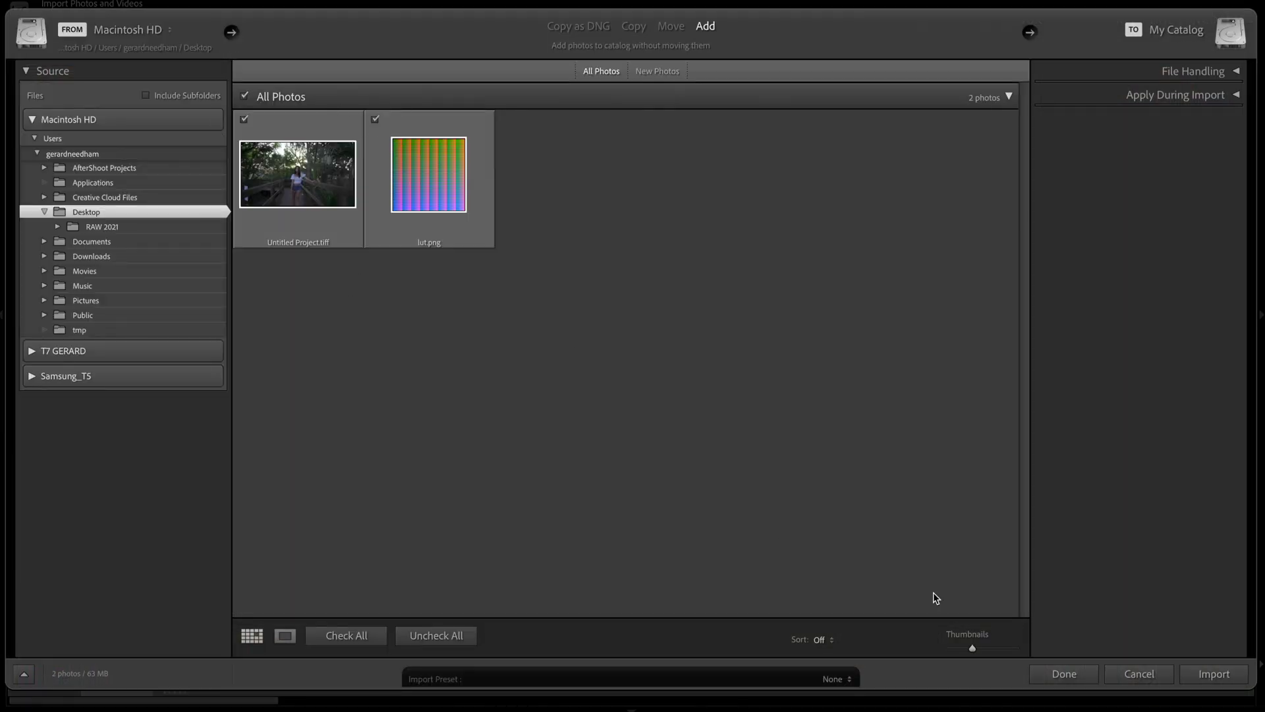
{"action": "left_click", "coordinate": [1236, 683]}
{"action": "left_click", "coordinate": [909, 22]}
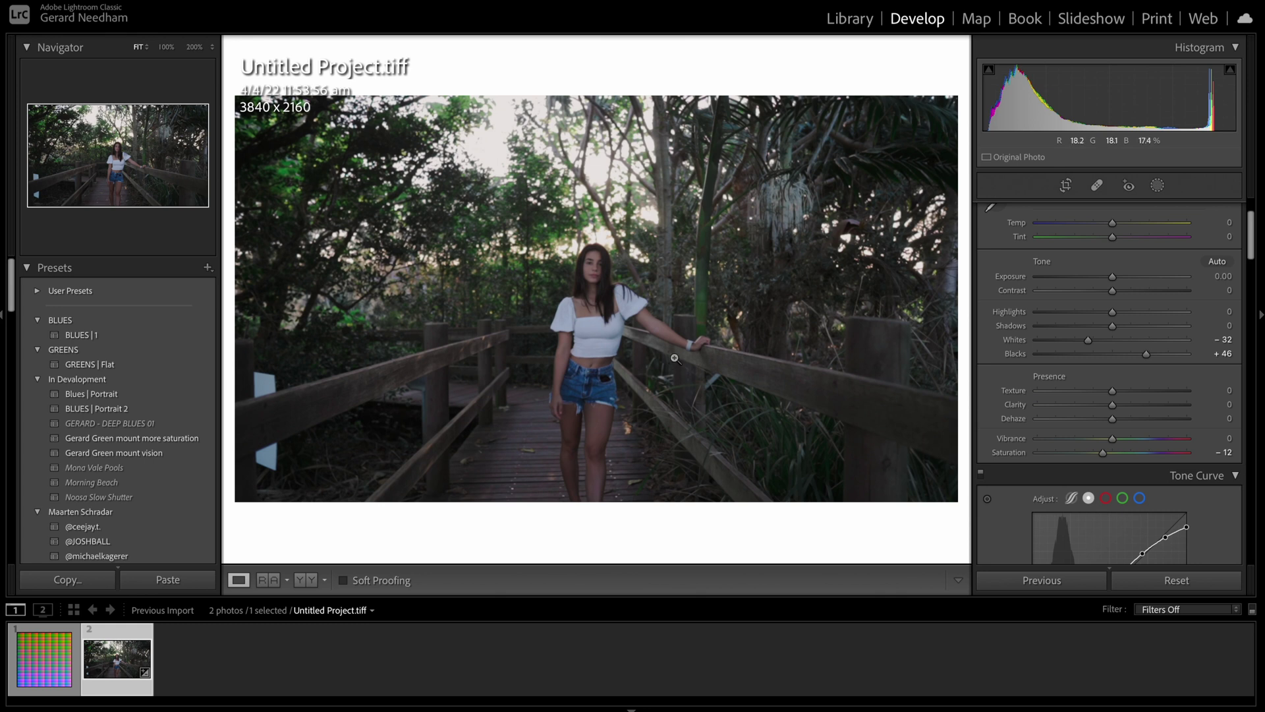
Compare Untitled Project.tiff before and after editing, and review its Basic and Tone Curve adjustments
{"action": "key", "text": "backslash"}
{"action": "key", "text": "backslash"}
{"action": "key", "text": "backslash"}
{"action": "key", "text": "backslash"}
{"action": "key", "text": "backslash"}
{"action": "key", "text": "backslash"}
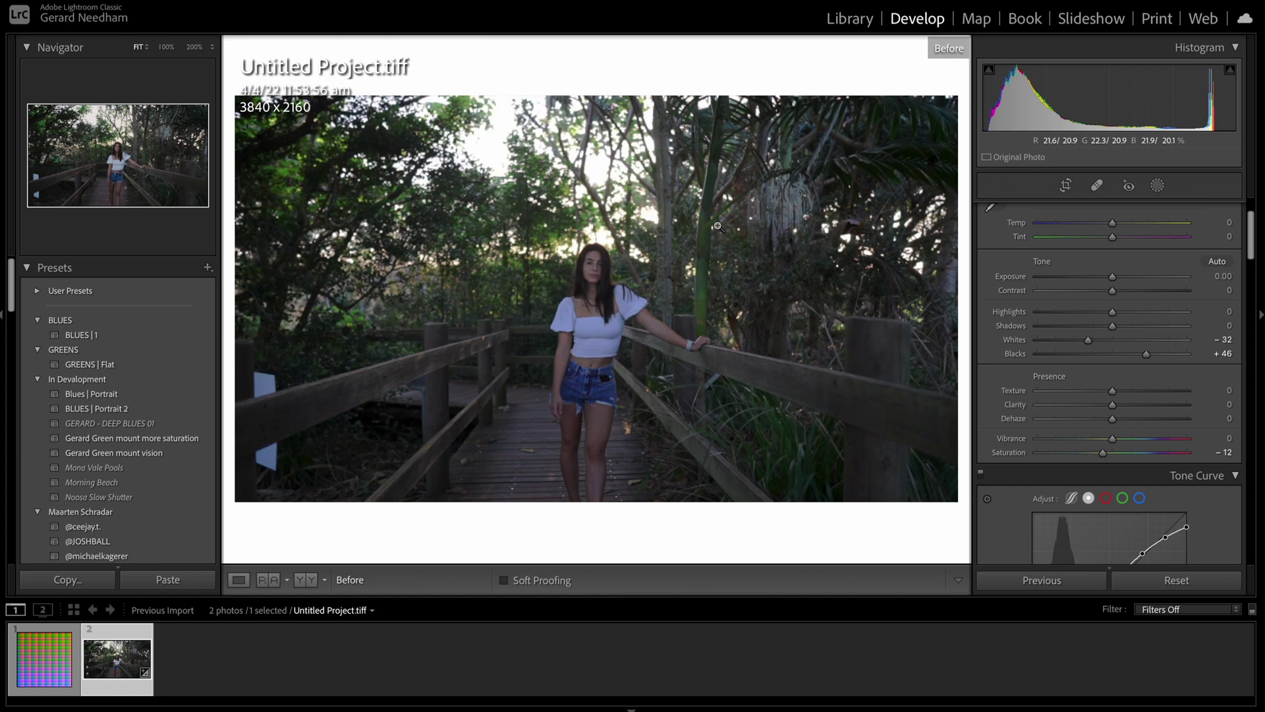
{"action": "scroll", "coordinate": [1136, 328], "scroll_direction": "down", "scroll_amount": 5}
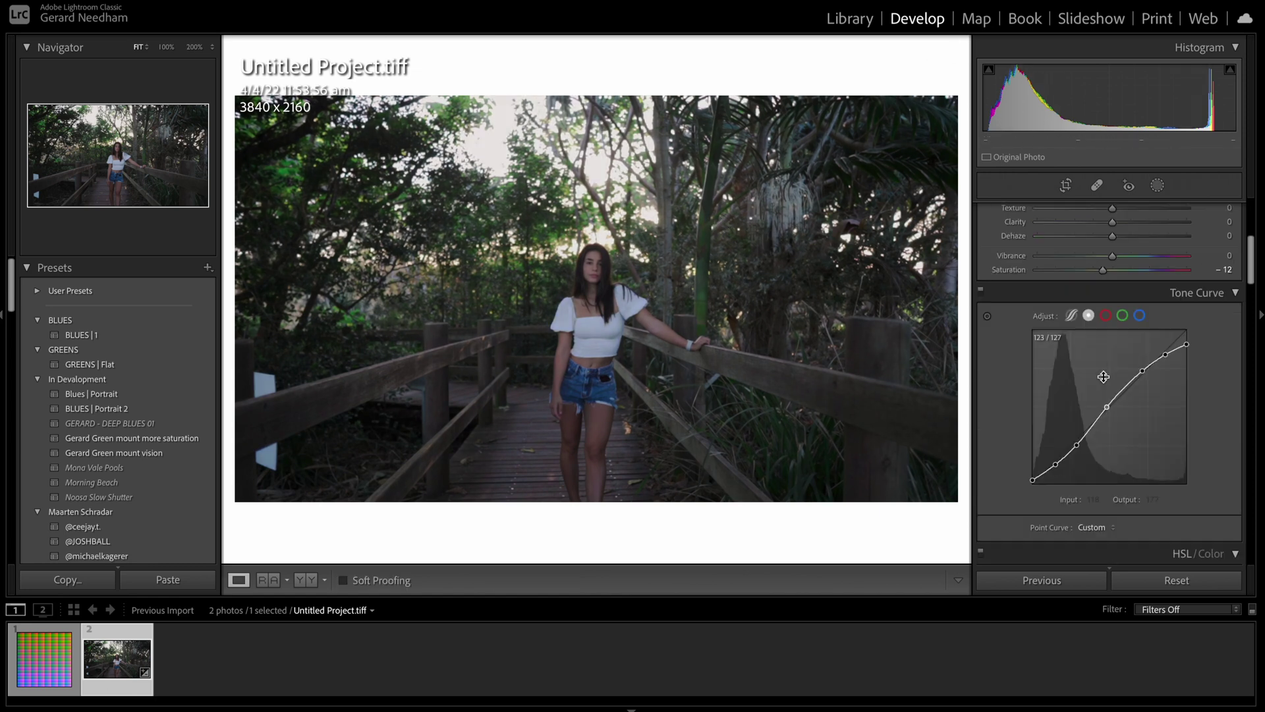
{"action": "scroll", "coordinate": [1081, 396], "scroll_direction": "up", "scroll_amount": 1}
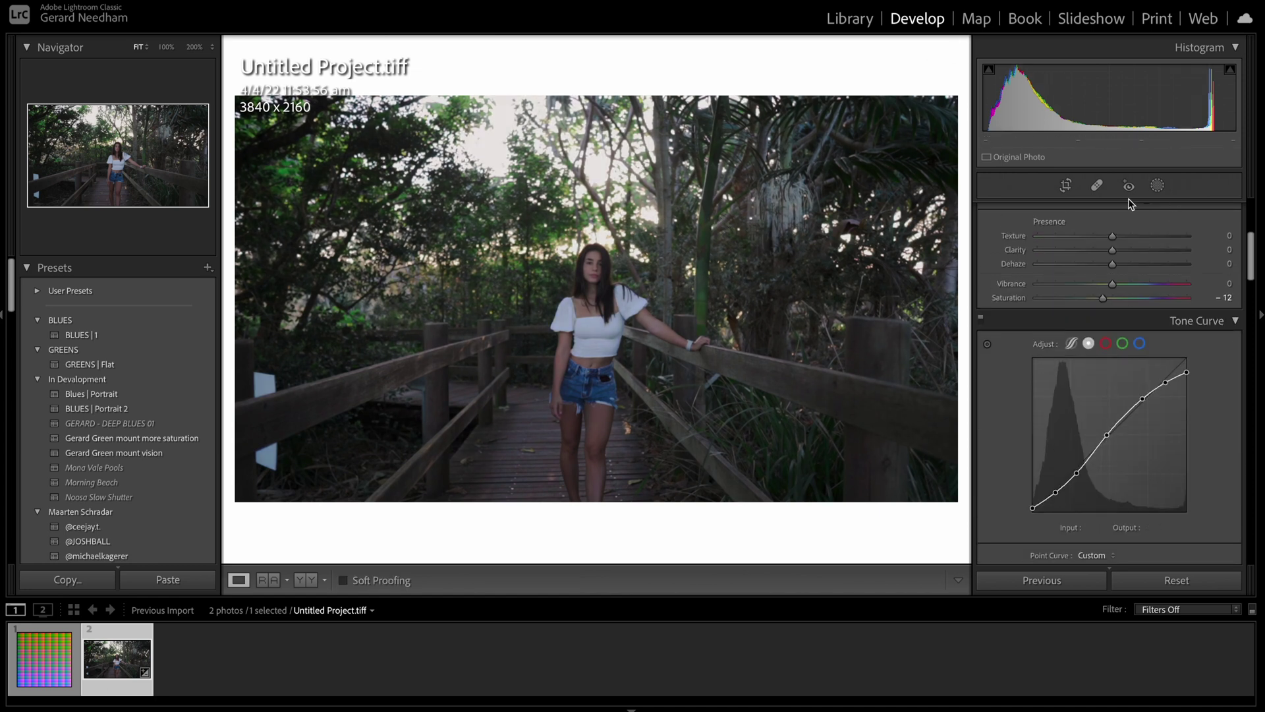
{"action": "scroll", "coordinate": [1086, 271], "scroll_direction": "up", "scroll_amount": 4}
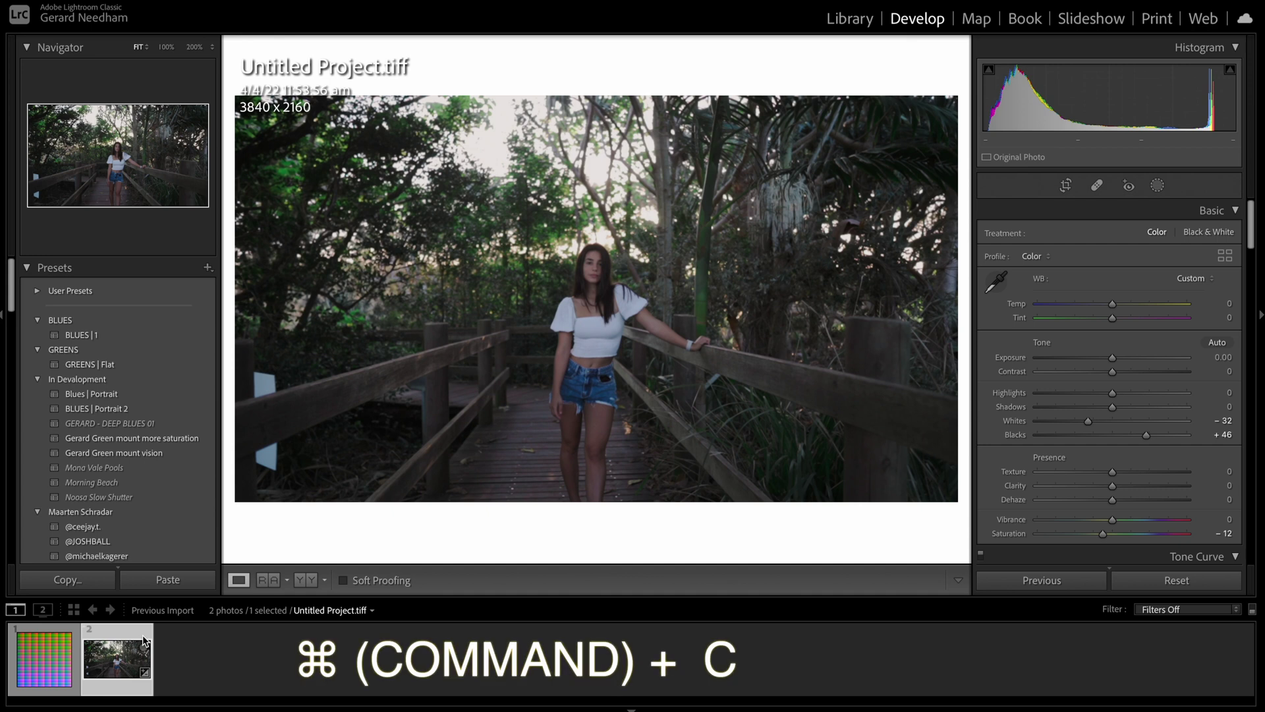
Copy only the photo's Whites, Blacks, Vibrance, Saturation, Tone Curve, HSL/Color, Color Grading and Calibration settings
{"action": "key", "text": "super+c"}
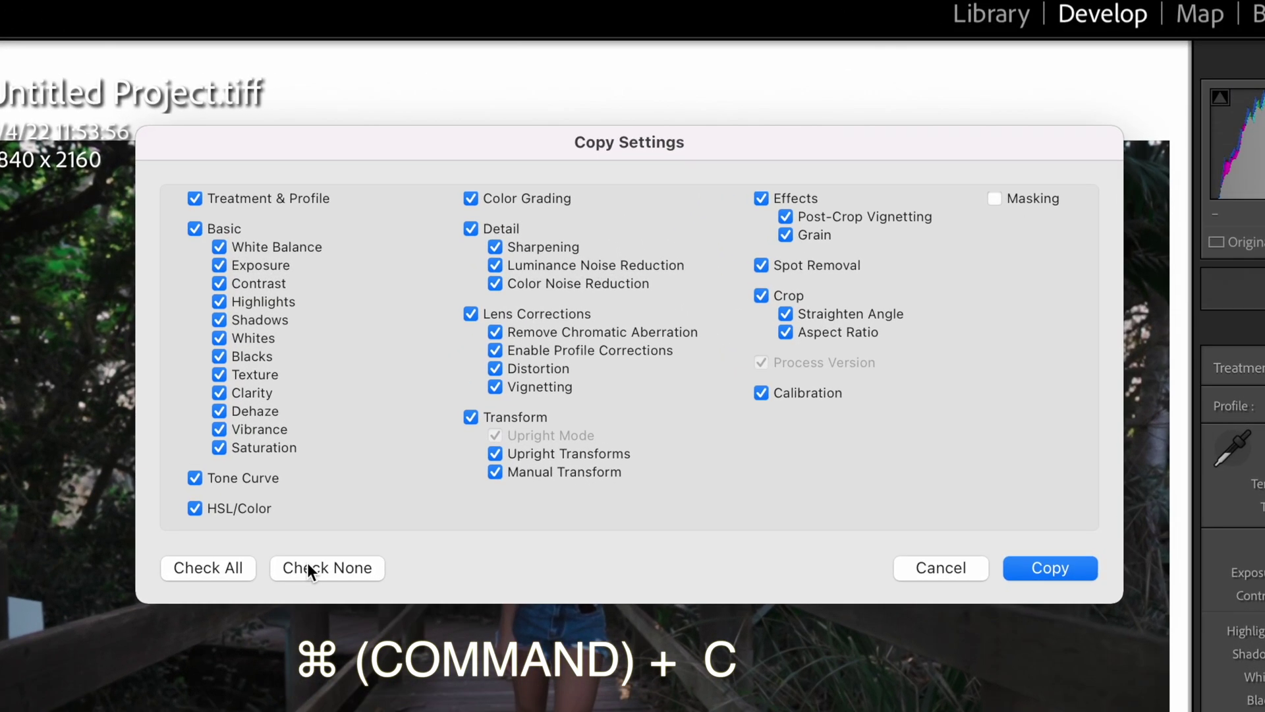
{"action": "left_click", "coordinate": [408, 397]}
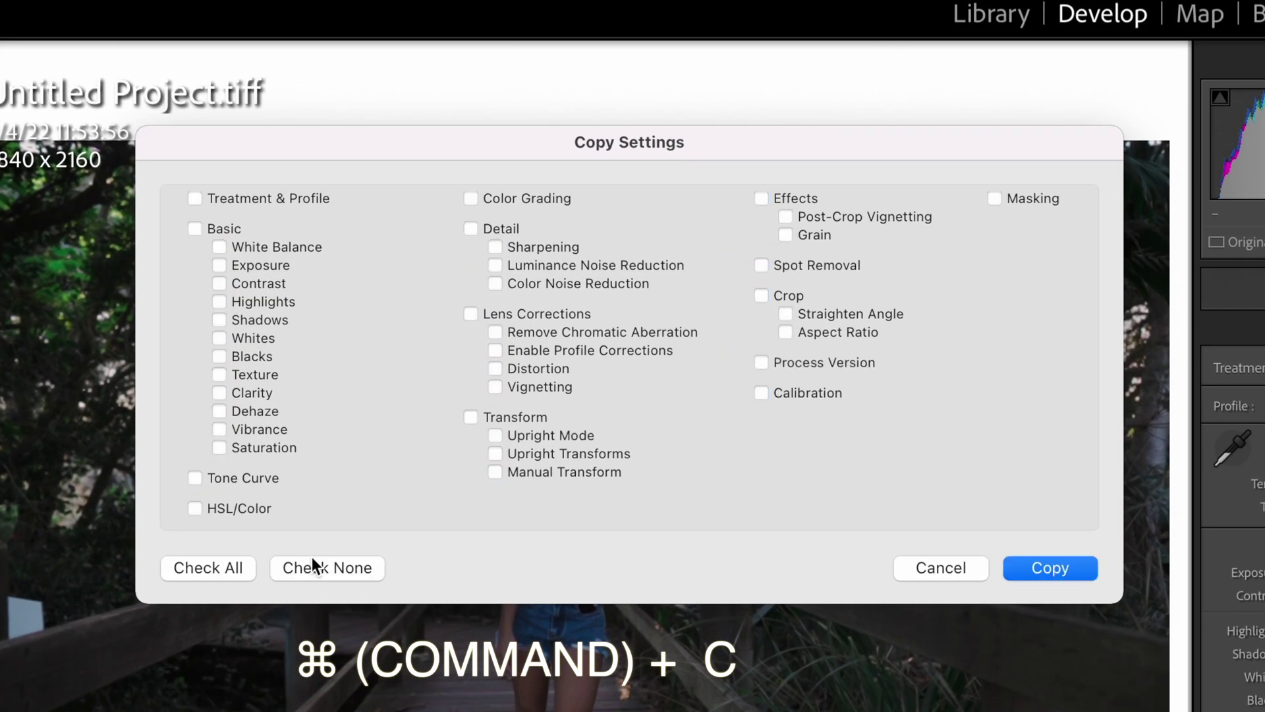
{"action": "left_click", "coordinate": [219, 430]}
{"action": "left_click", "coordinate": [218, 356]}
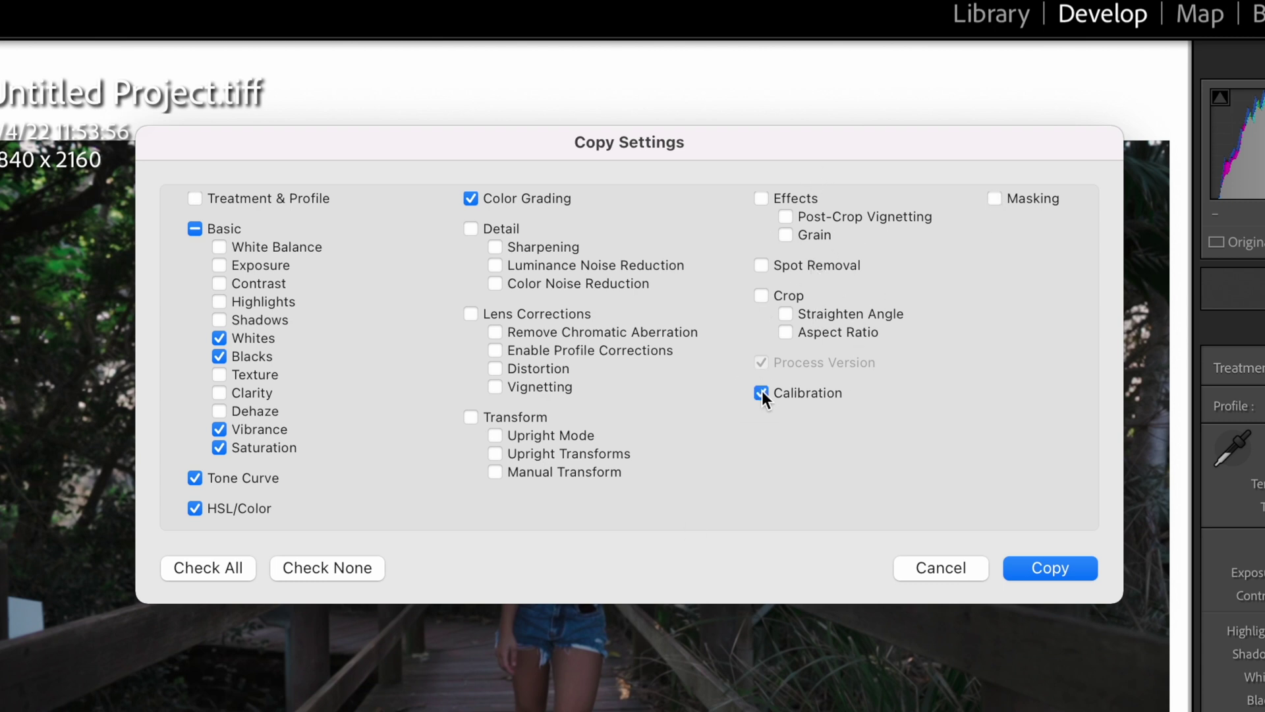
{"action": "left_click", "coordinate": [1068, 567]}
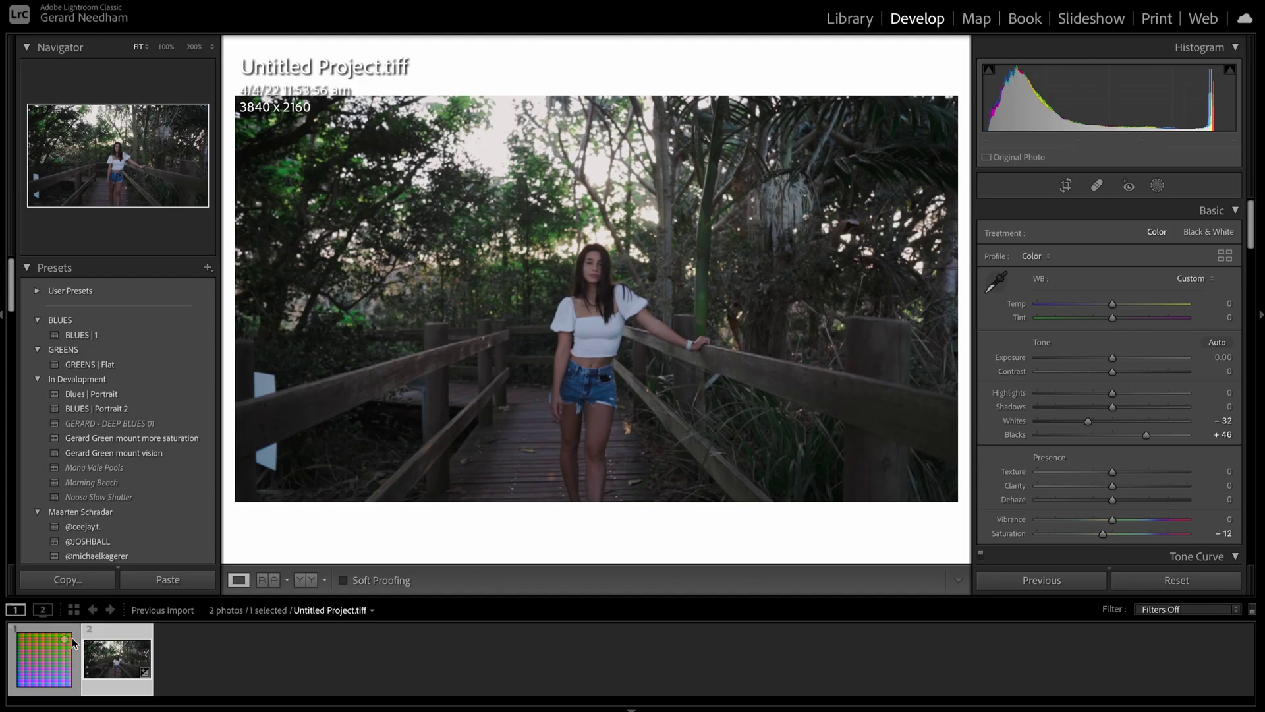
Paste the copied develop settings onto lut.png and check the image before and after
{"action": "left_click", "coordinate": [72, 644]}
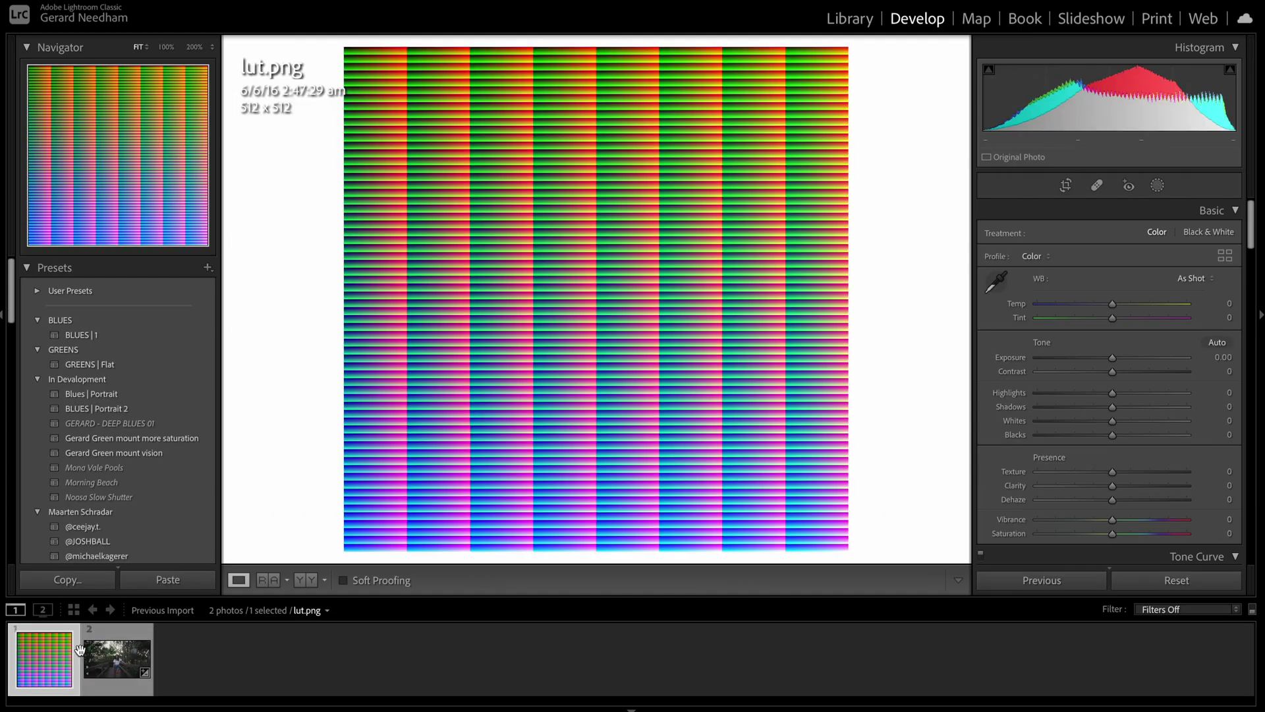
{"action": "key", "text": "super+v"}
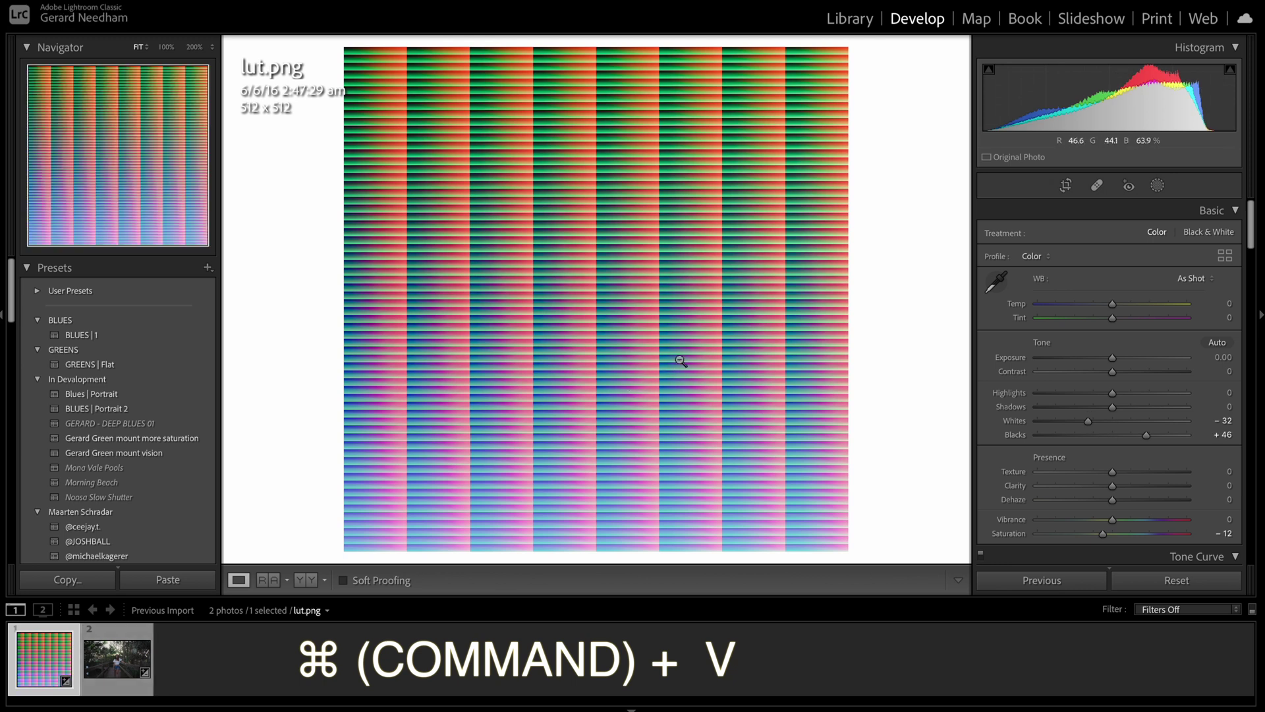
{"action": "key", "text": "backslash"}
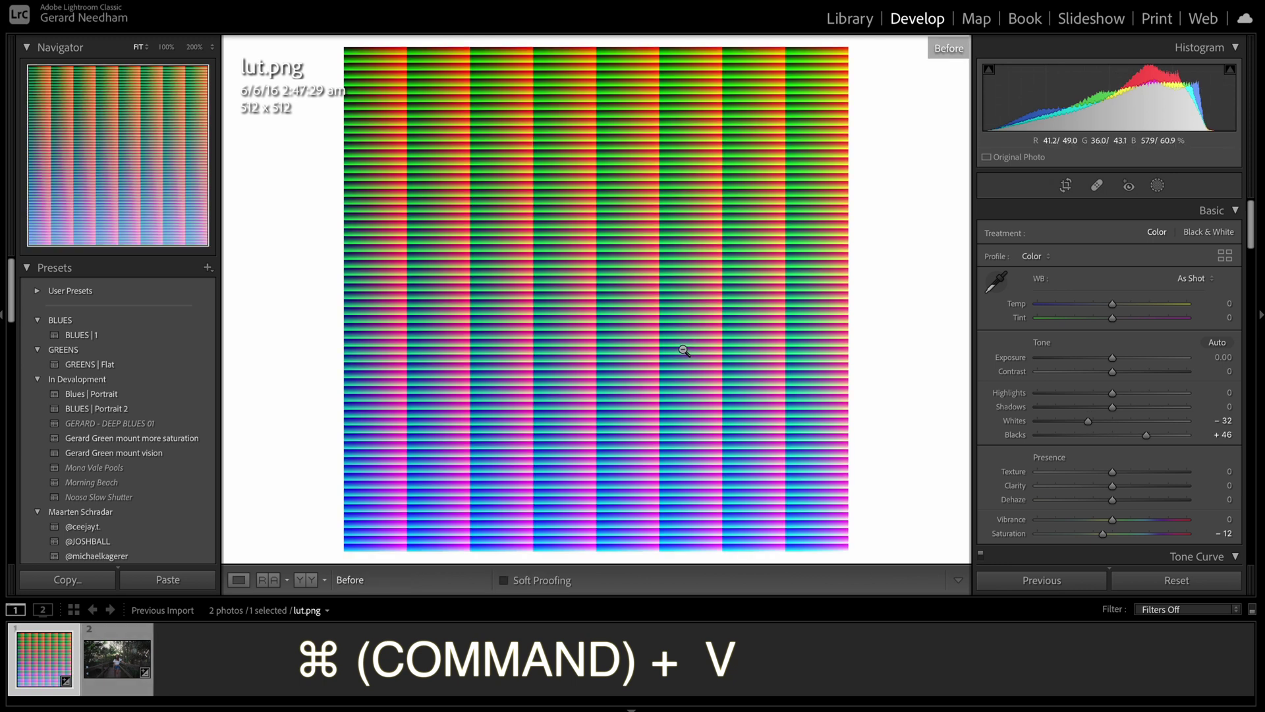
{"action": "key", "text": "backslash"}
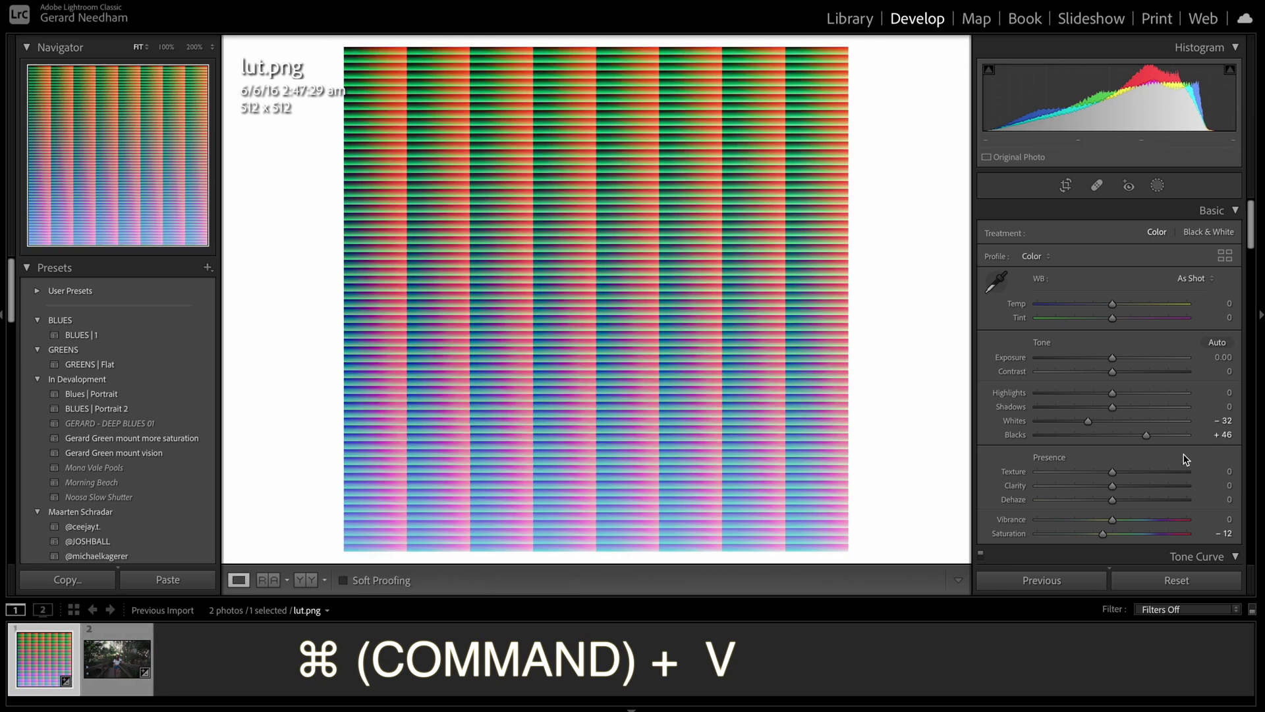
{"action": "scroll", "coordinate": [1179, 455], "scroll_direction": "down", "scroll_amount": 10}
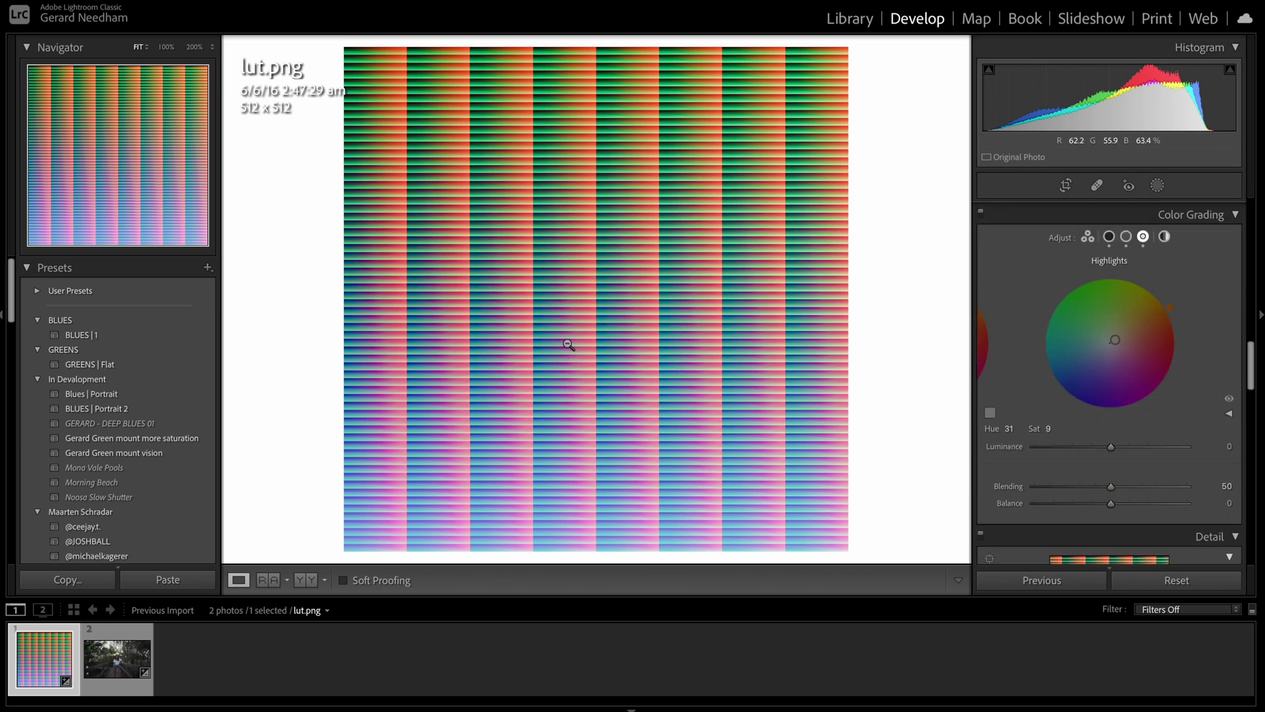
Start exporting lut.png to the hard drive and set its image format to PNG
{"action": "key", "text": "super+shift+e"}
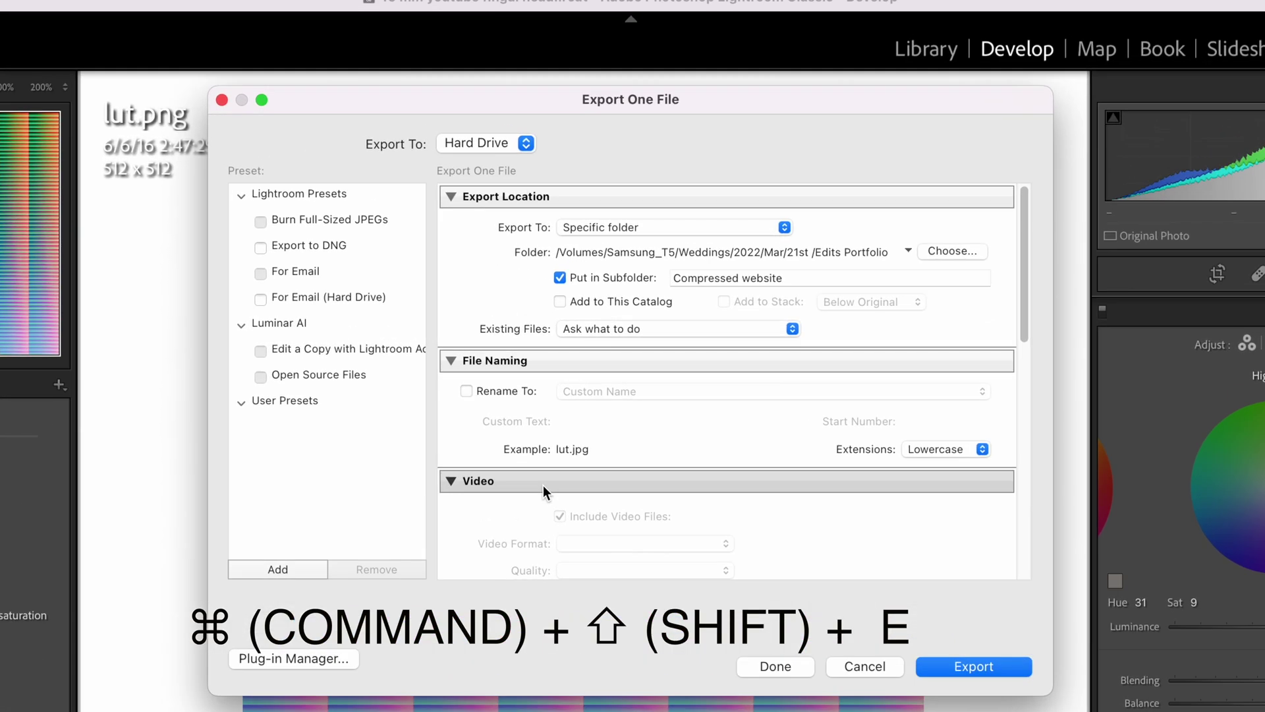
{"action": "scroll", "coordinate": [672, 425], "scroll_direction": "down", "scroll_amount": 5}
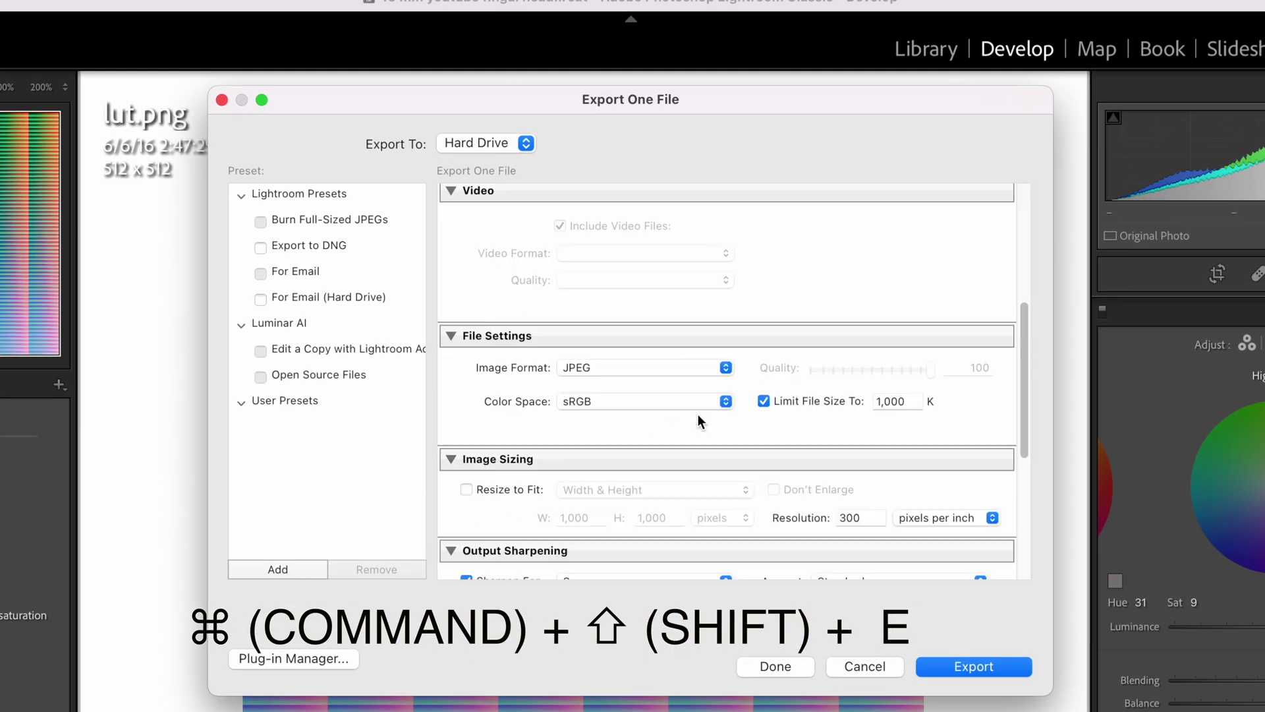
{"action": "left_click", "coordinate": [710, 370]}
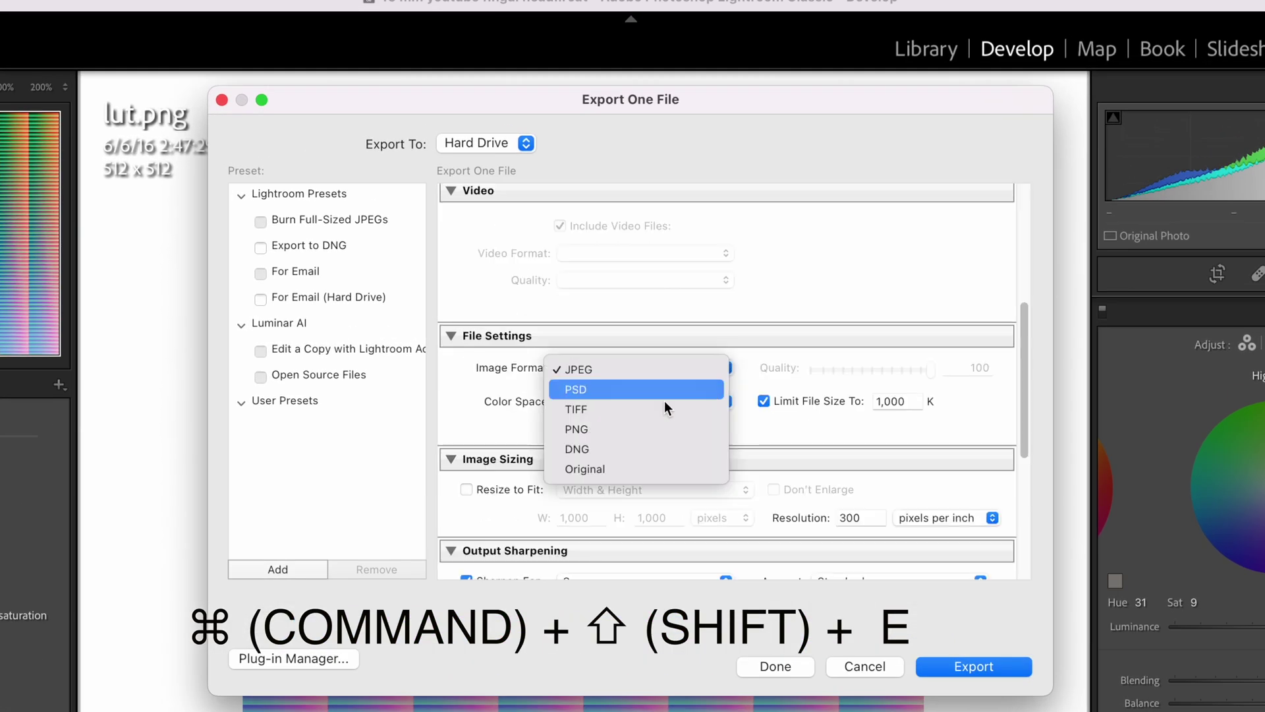
{"action": "left_click", "coordinate": [633, 431]}
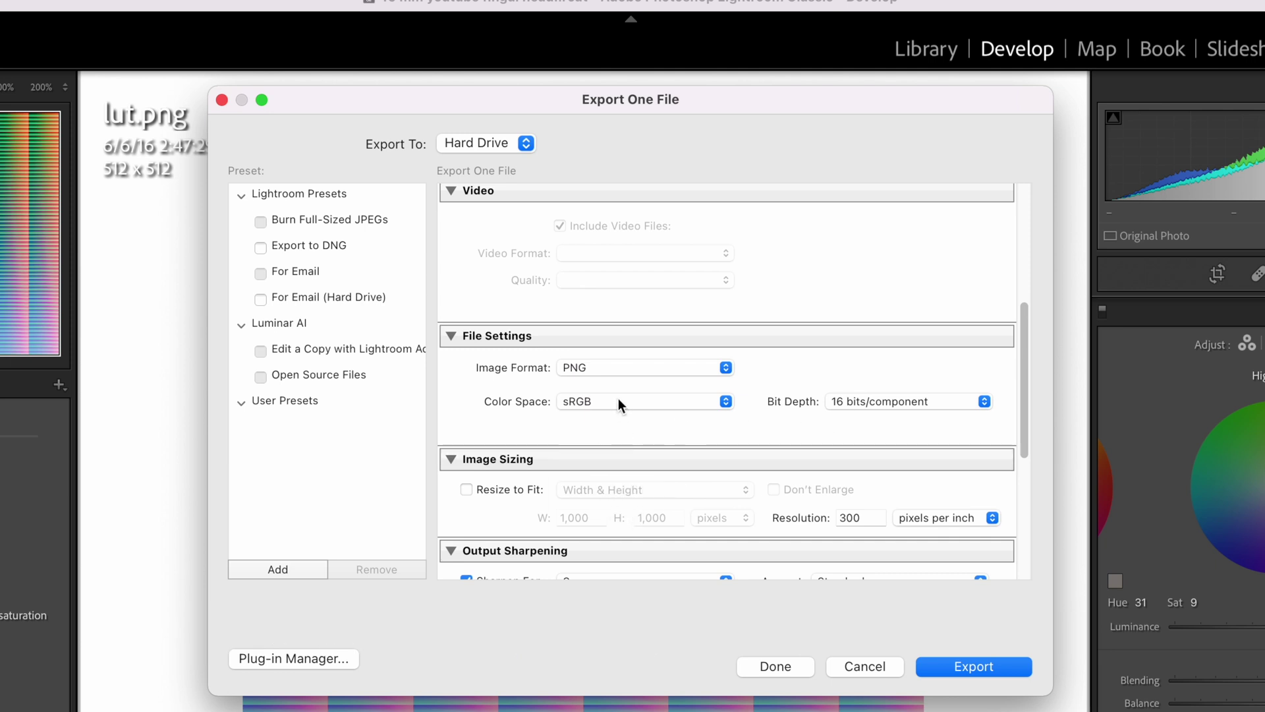
Turn off output sharpening and export the image under the custom name lut to the Compressed website subfolder on the Desktop
{"action": "scroll", "coordinate": [500, 448], "scroll_direction": "down", "scroll_amount": 3}
{"action": "left_click", "coordinate": [467, 491]}
{"action": "scroll", "coordinate": [527, 478], "scroll_direction": "down", "scroll_amount": 5}
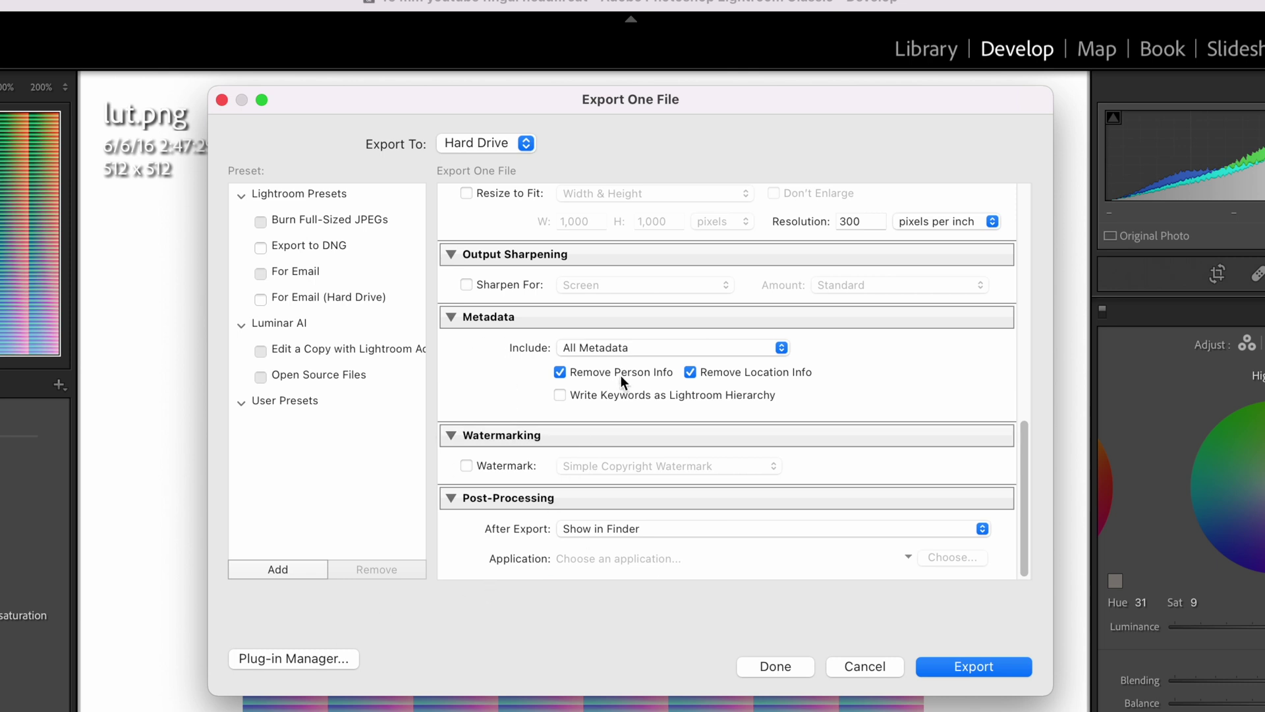
{"action": "scroll", "coordinate": [595, 416], "scroll_direction": "up", "scroll_amount": 10}
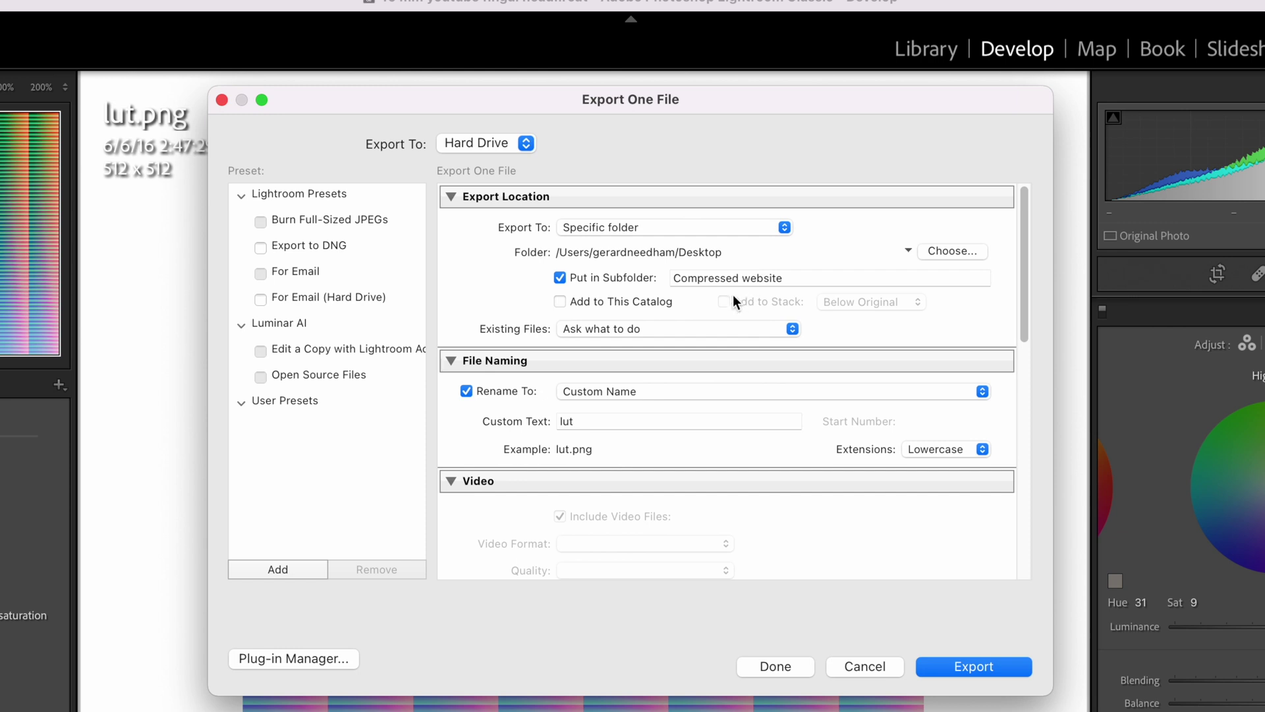
{"action": "scroll", "coordinate": [571, 395], "scroll_direction": "down", "scroll_amount": 5}
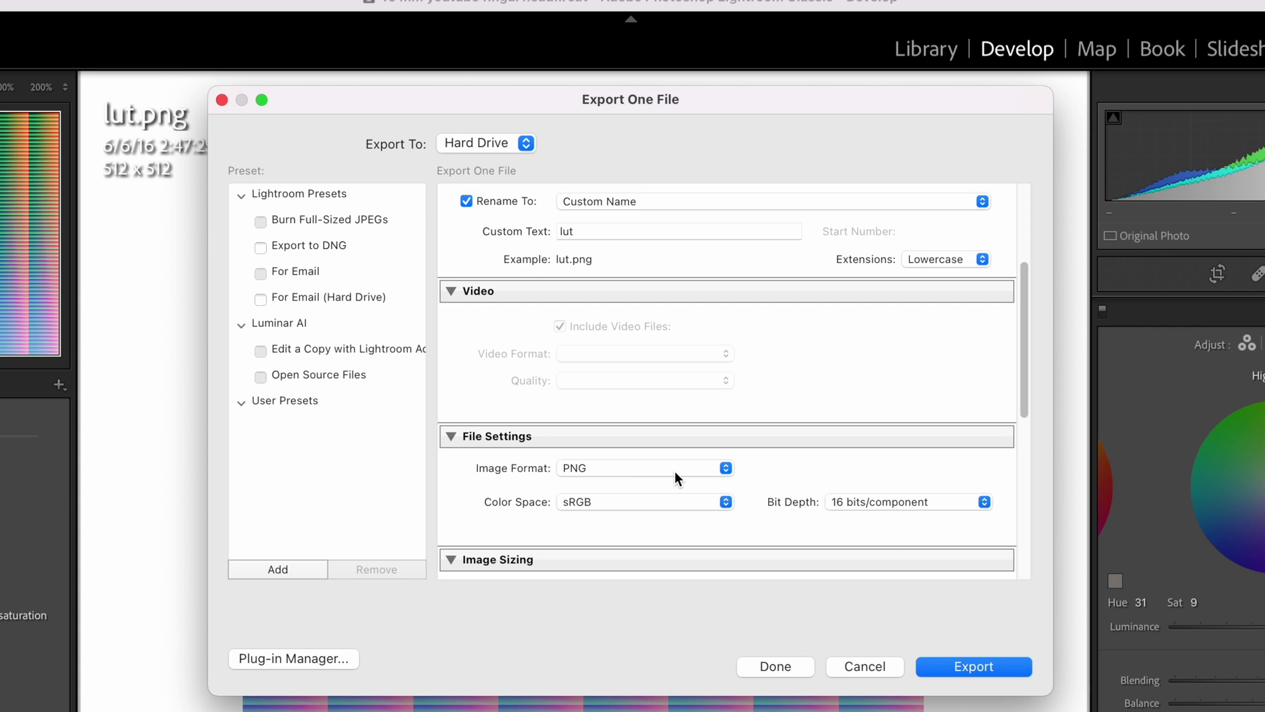
{"action": "left_click", "coordinate": [973, 666]}
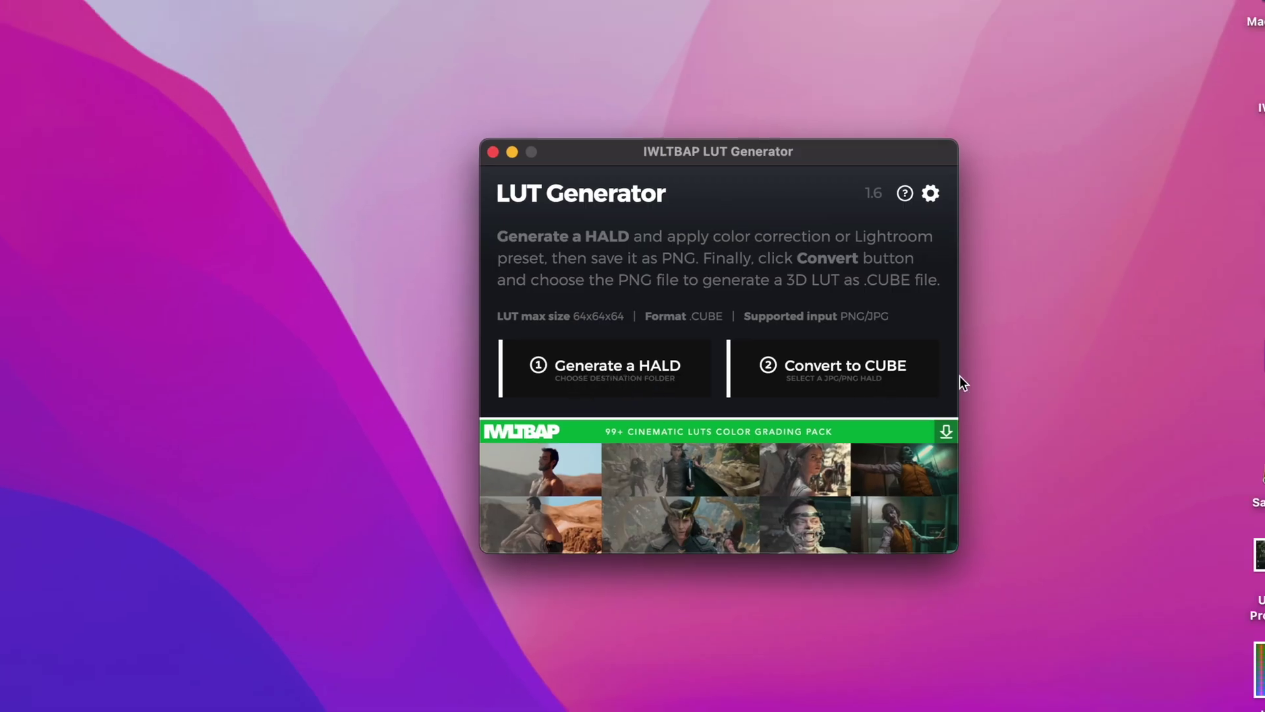
Switch to IWLTBAP LUT Generator, convert lut.png from the Compressed website folder to a CUBE file, and locate the resulting lut.cube
{"action": "left_click", "coordinate": [895, 373]}
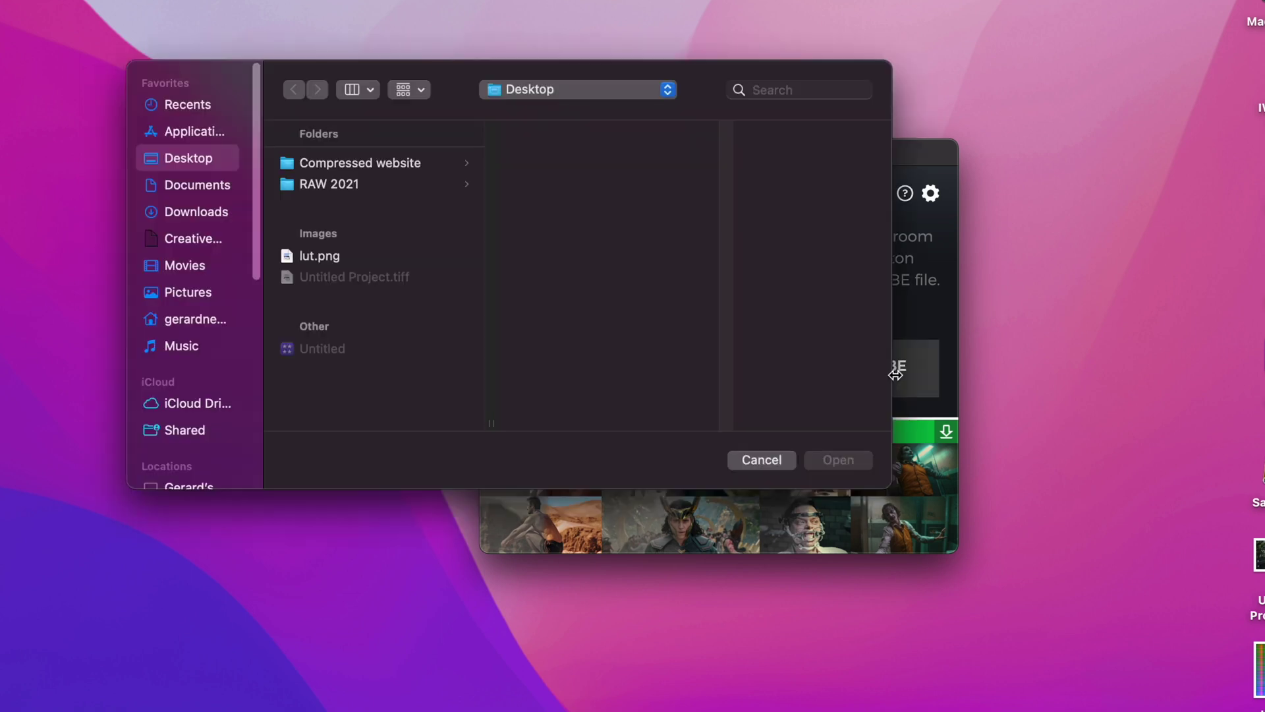
{"action": "left_click", "coordinate": [434, 164]}
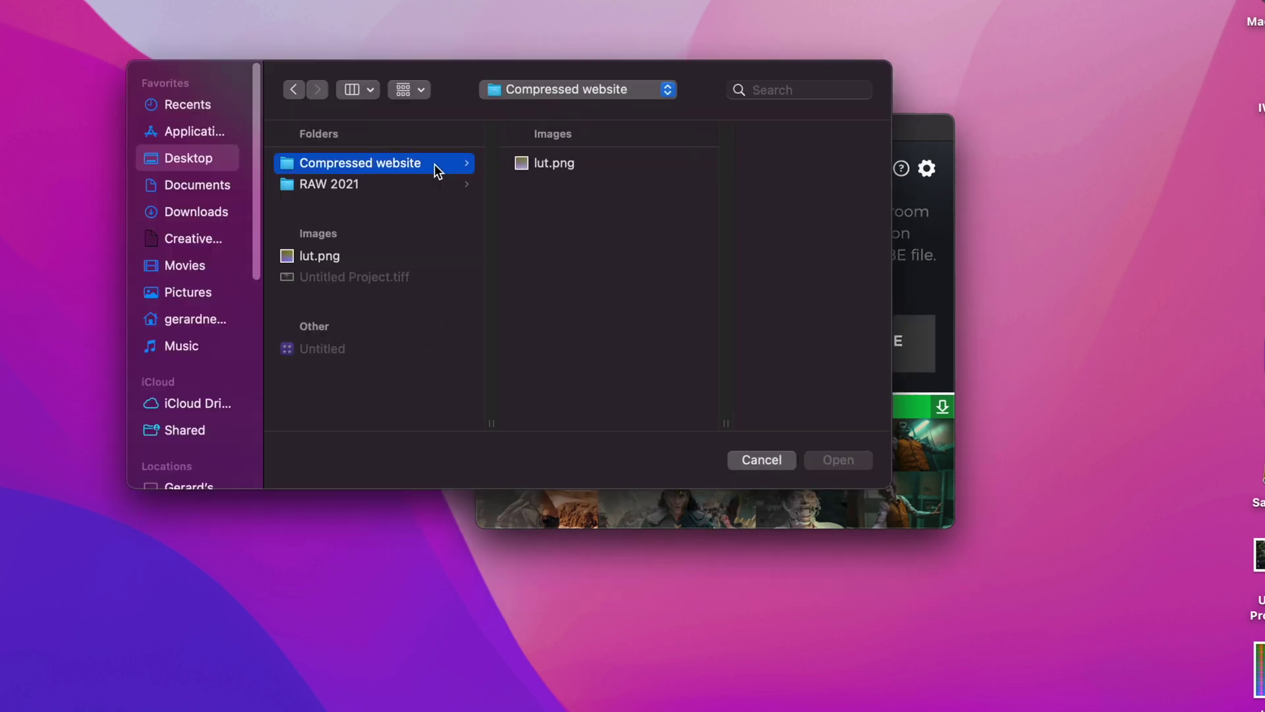
{"action": "left_click", "coordinate": [561, 165]}
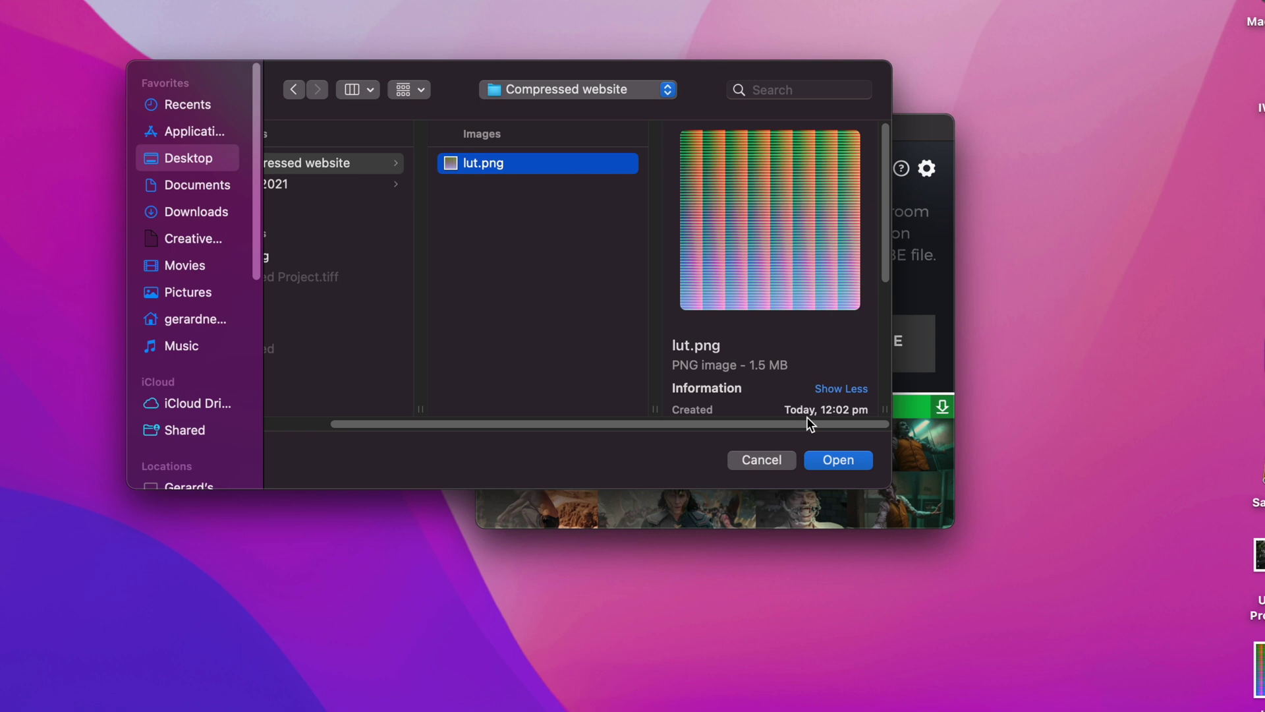
{"action": "left_click", "coordinate": [865, 460]}
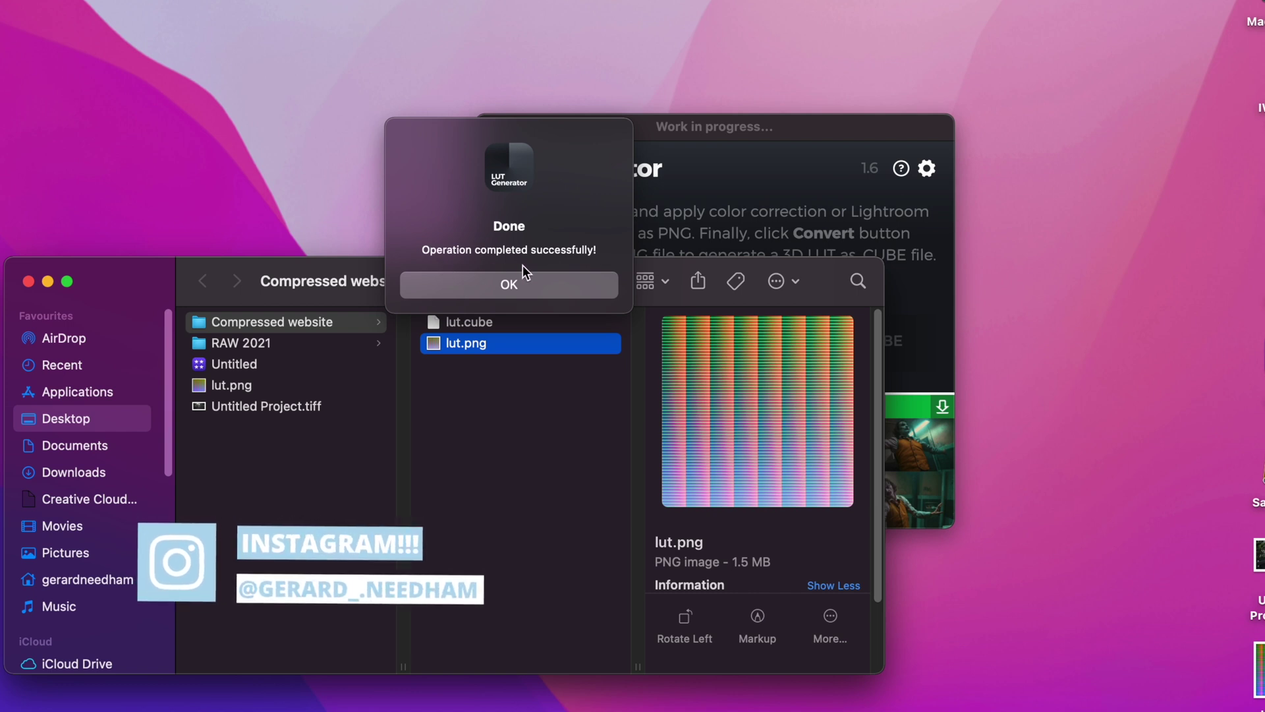
{"action": "left_click", "coordinate": [540, 290]}
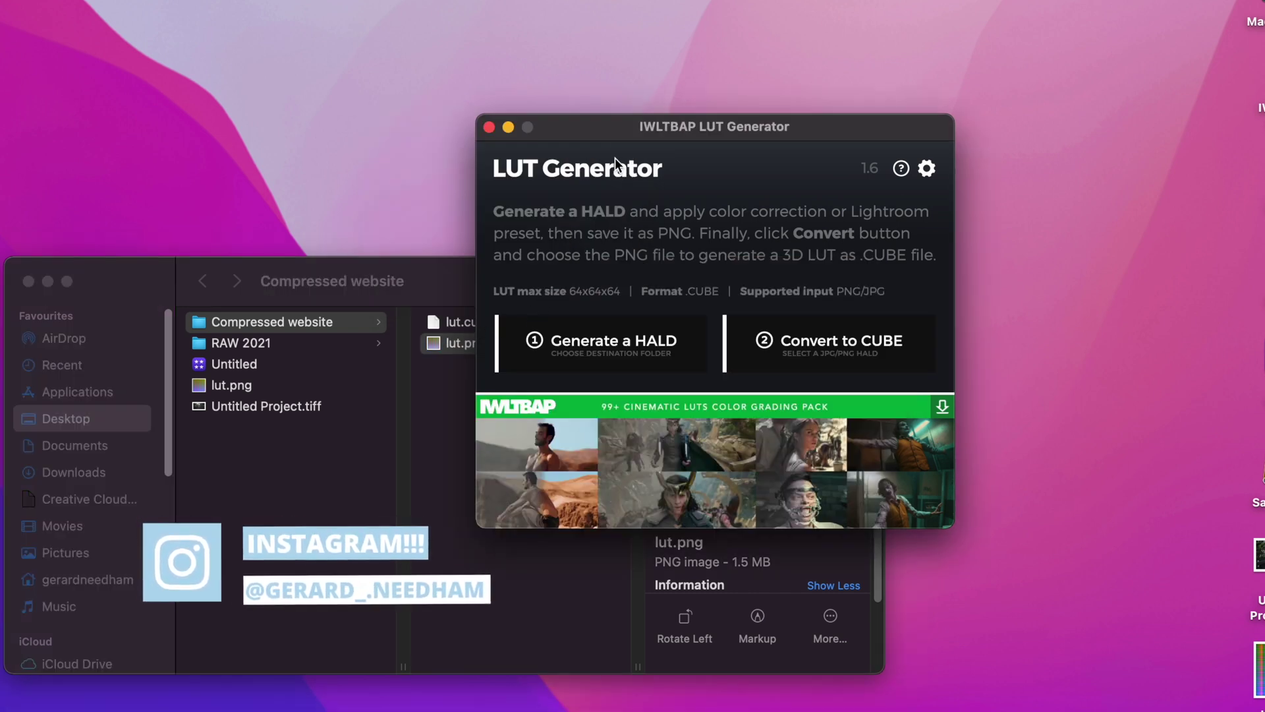
{"action": "left_click", "coordinate": [489, 126]}
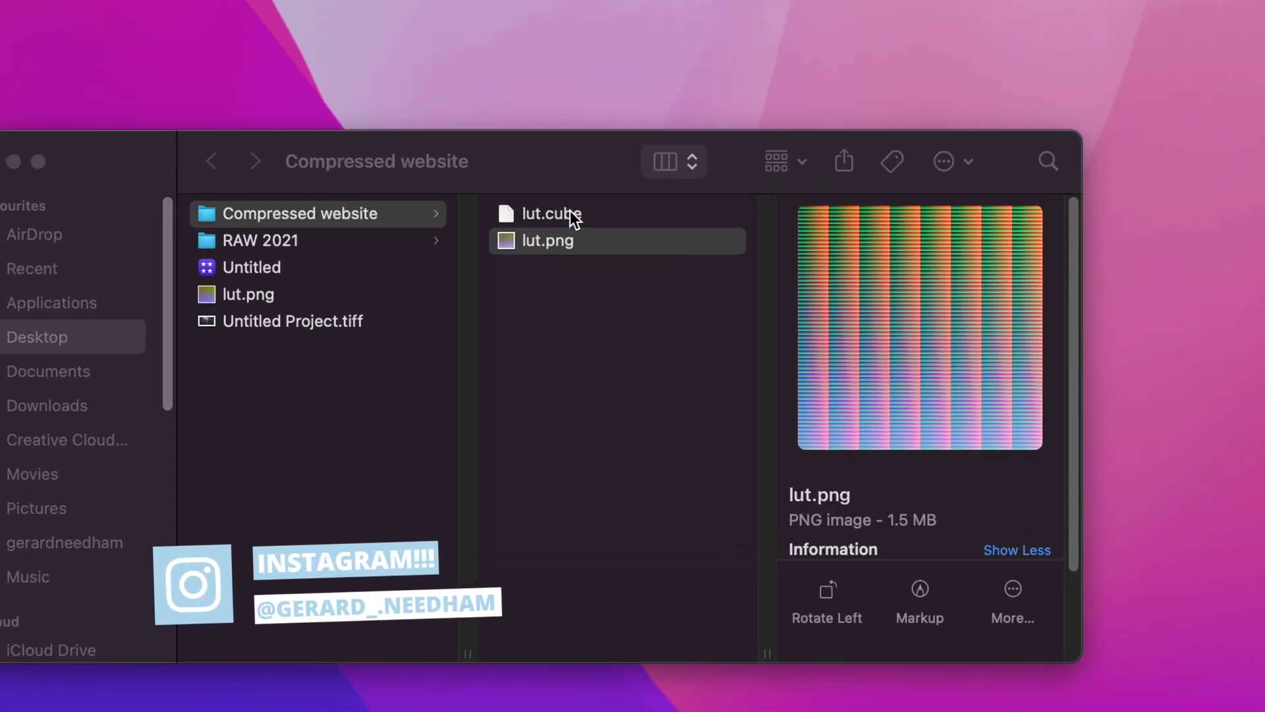
{"action": "left_click", "coordinate": [484, 321]}
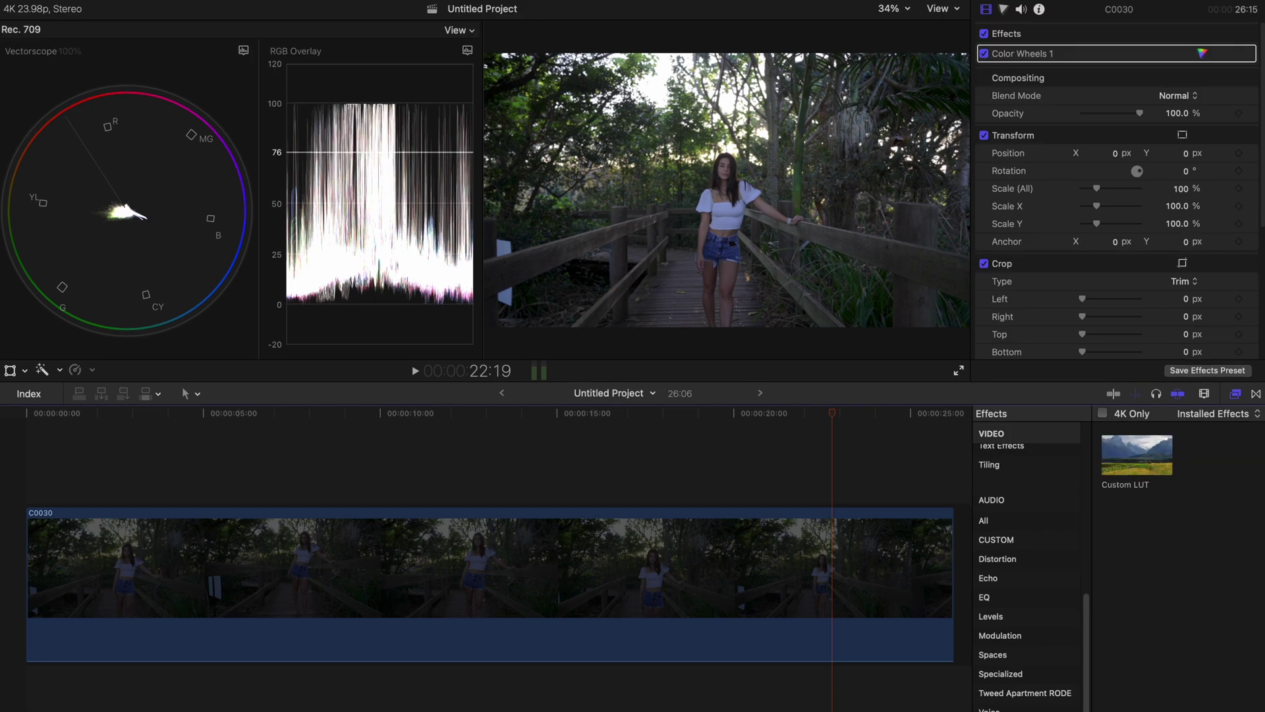
Switch to Final Cut Pro, add the Custom LUT effect to clip C0030, and load lut.cube from the Compressed website folder
{"action": "left_click_drag", "start_coordinate": [1128, 445], "coordinate": [588, 571]}
{"action": "left_click", "coordinate": [1211, 99]}
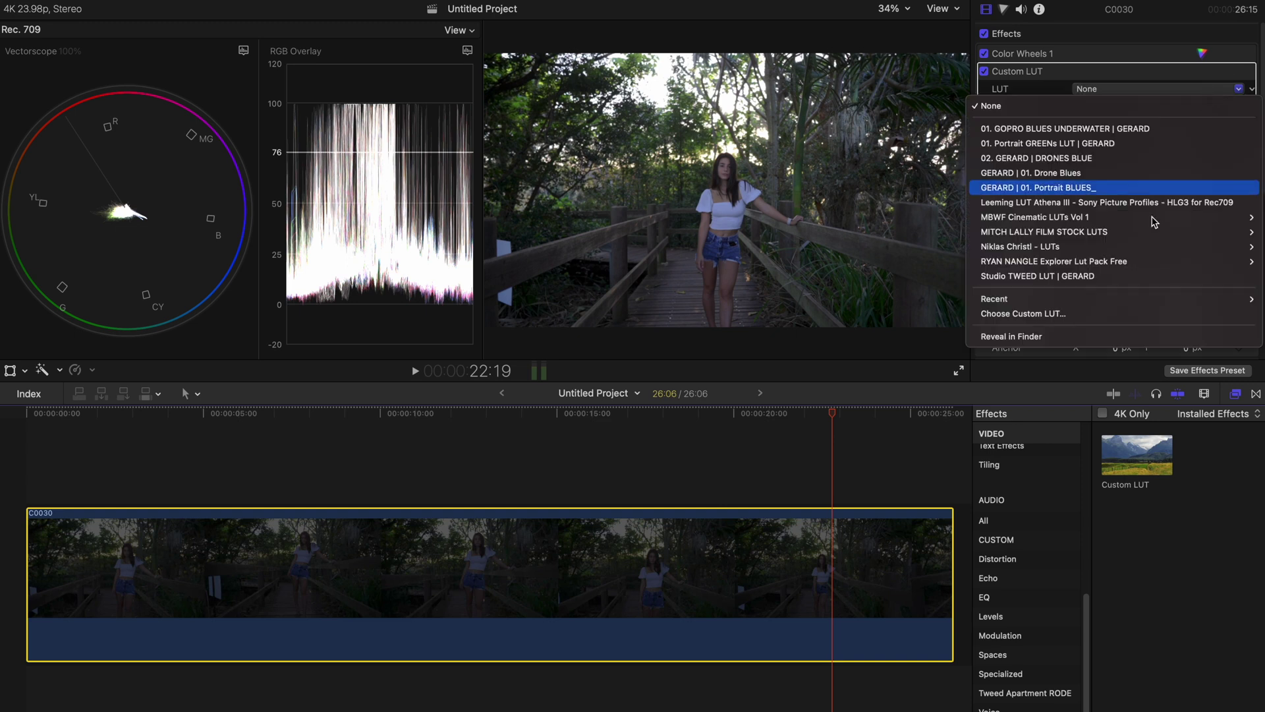
{"action": "left_click", "coordinate": [1050, 315]}
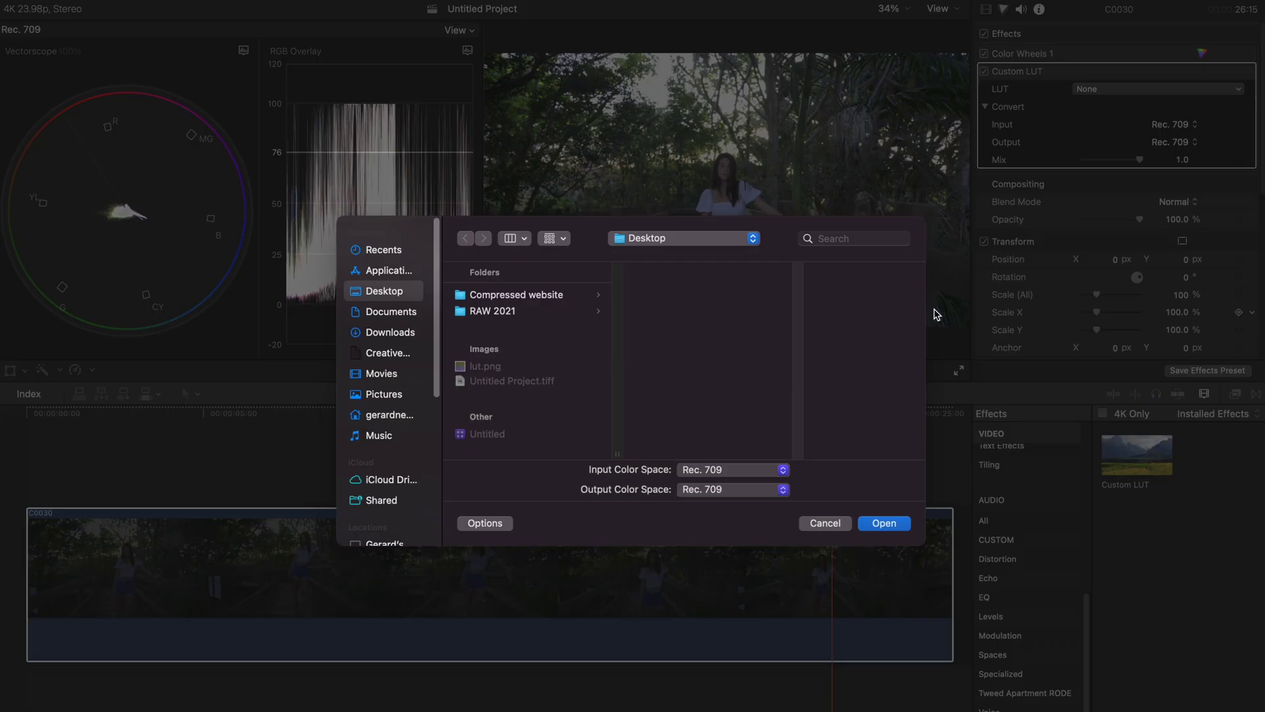
{"action": "left_click", "coordinate": [502, 297]}
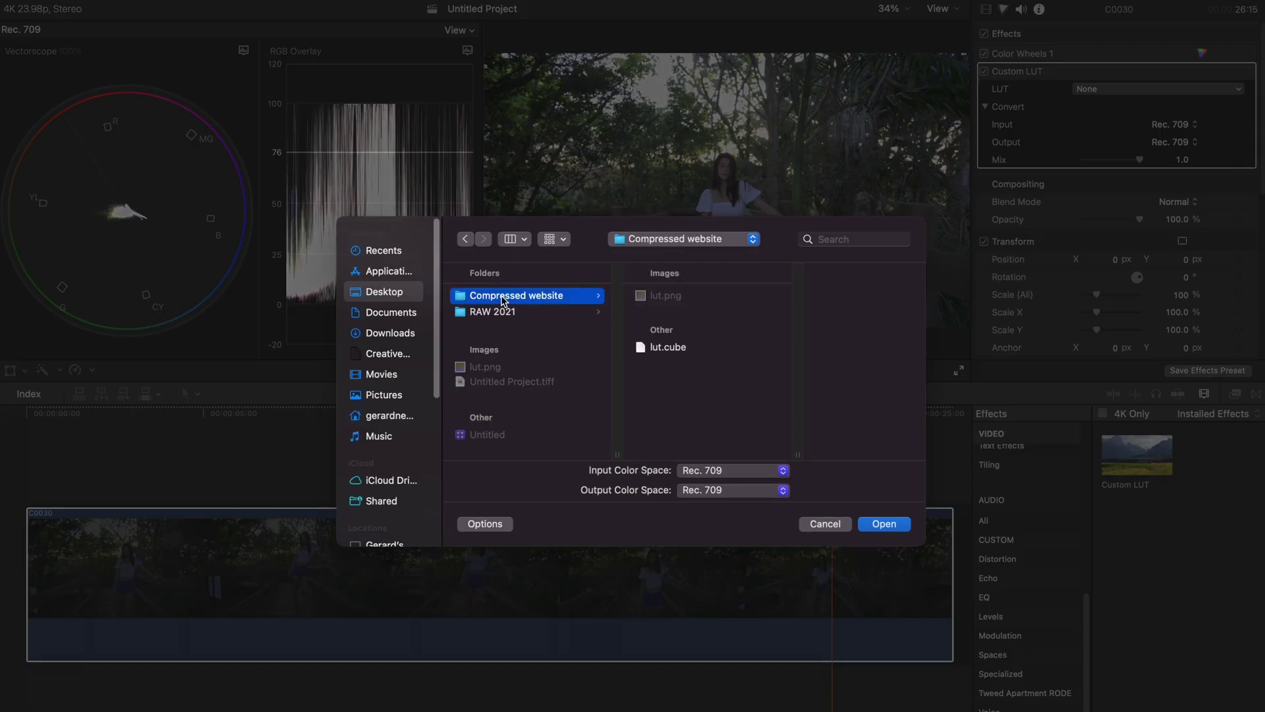
{"action": "left_click", "coordinate": [679, 349]}
{"action": "left_click", "coordinate": [875, 526]}
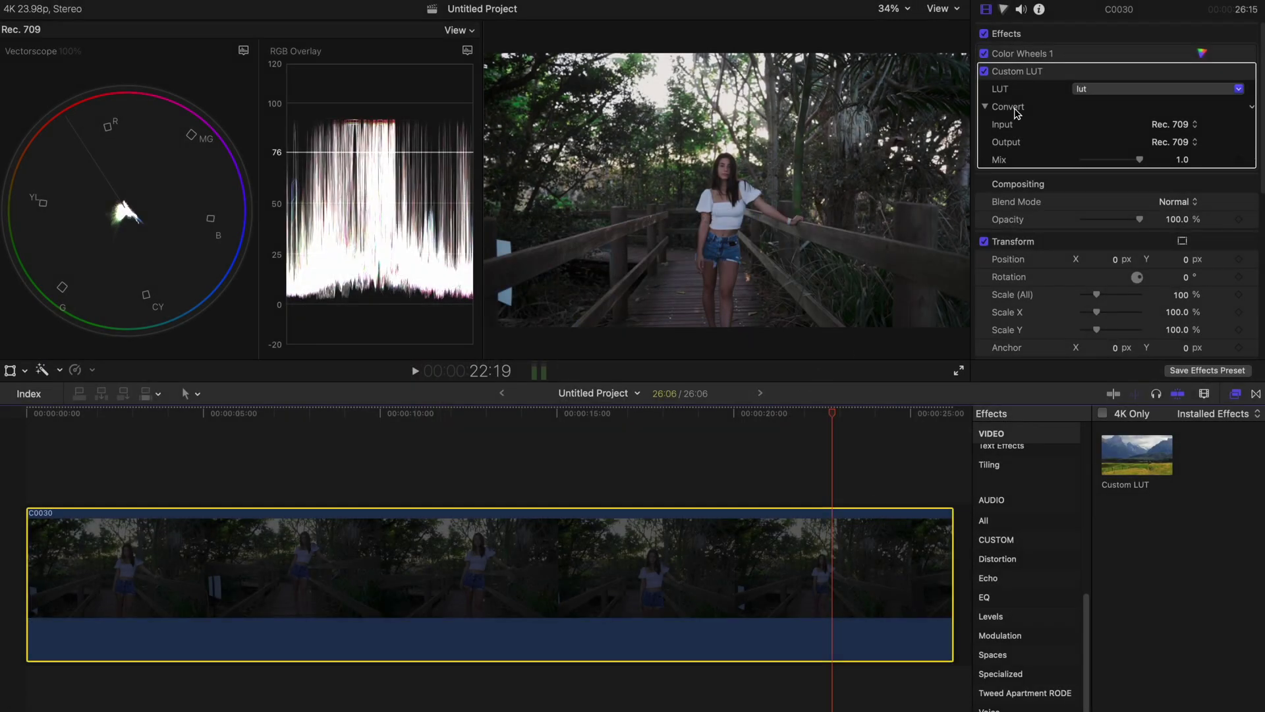
Compare the clip with the Custom LUT effect off and on, try a lower Mix, and review the graded footage in playback
{"action": "left_click", "coordinate": [984, 73]}
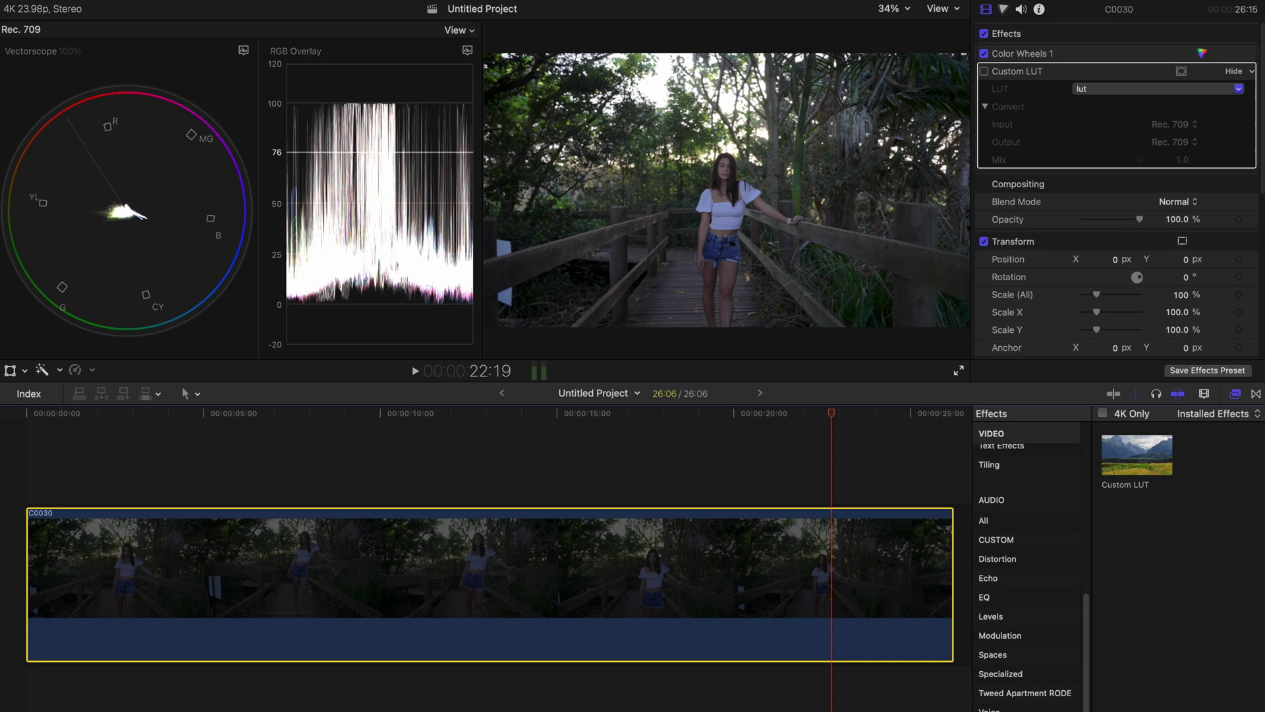
{"action": "left_click", "coordinate": [985, 73]}
{"action": "left_click", "coordinate": [984, 72]}
{"action": "left_click", "coordinate": [985, 73]}
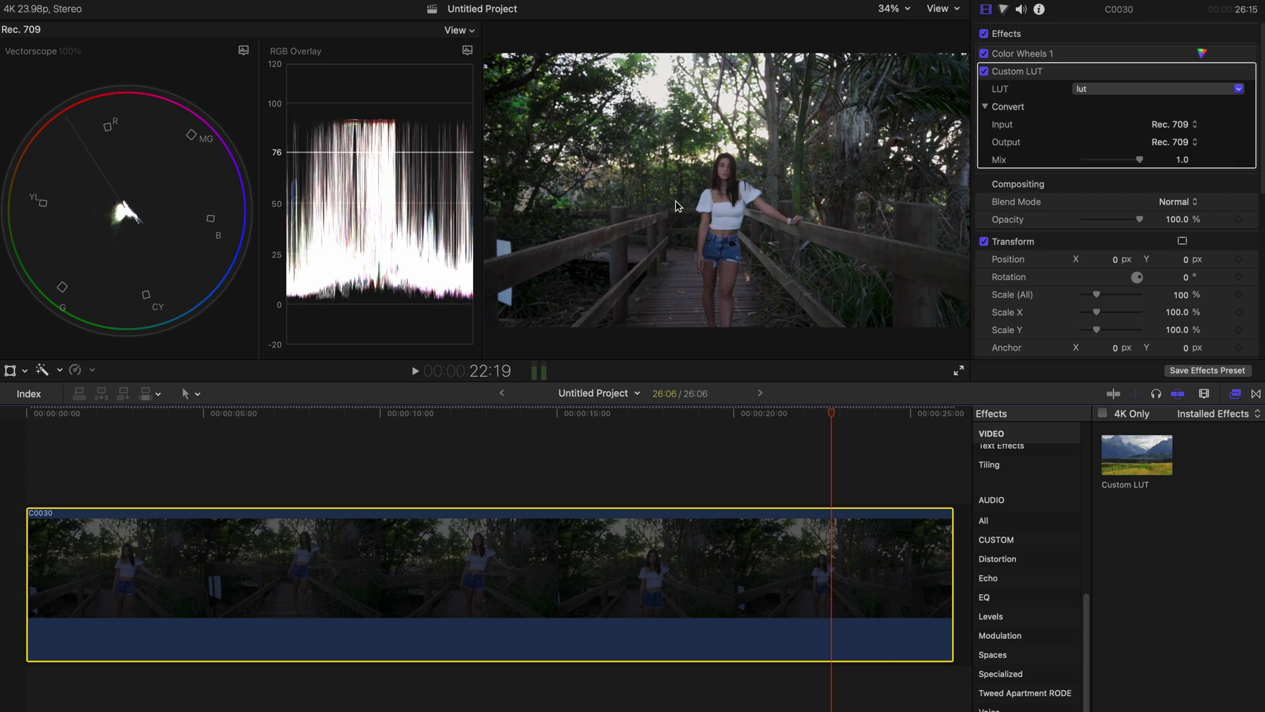
{"action": "mouse_move", "coordinate": [1139, 166]}
{"action": "left_mouse_down"}
{"action": "mouse_move", "coordinate": [1094, 161]}
{"action": "mouse_move", "coordinate": [1126, 165]}
{"action": "left_mouse_up"}
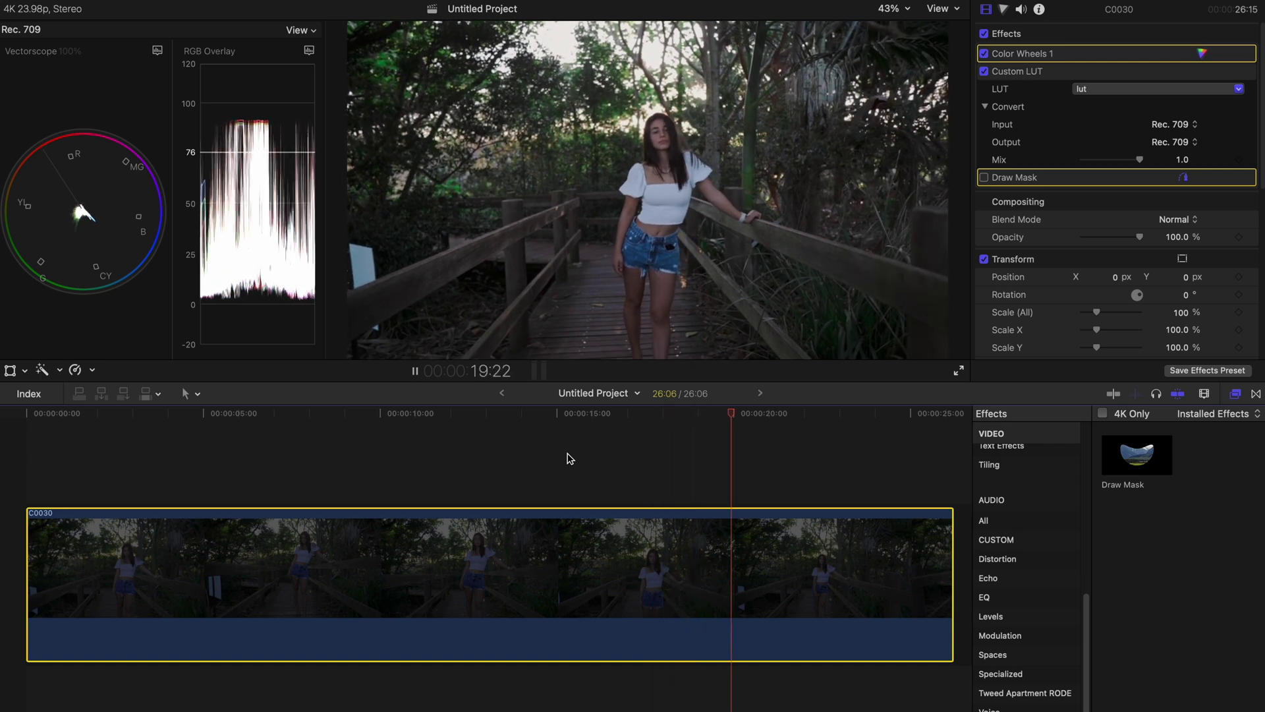
{"action": "key", "text": "space"}
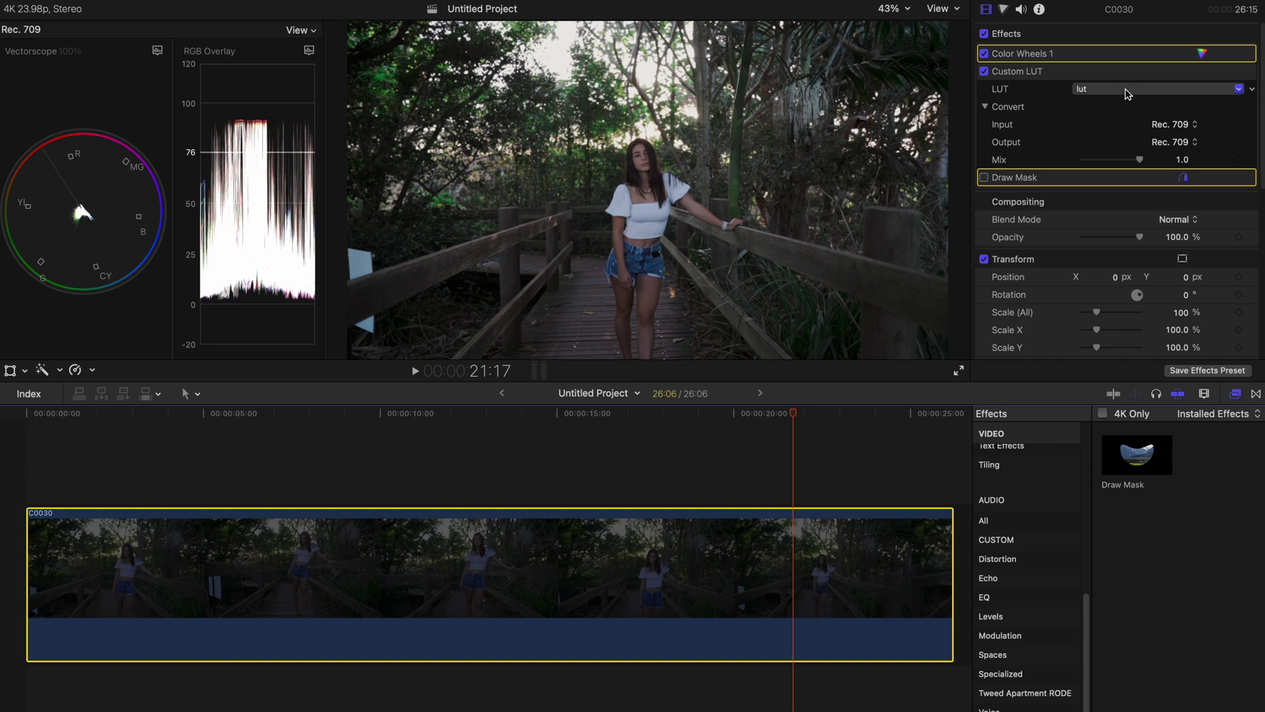
Switch the clip's Custom LUT effect to the saved 02 DRONES BLUE LUT
{"action": "left_click", "coordinate": [1127, 91]}
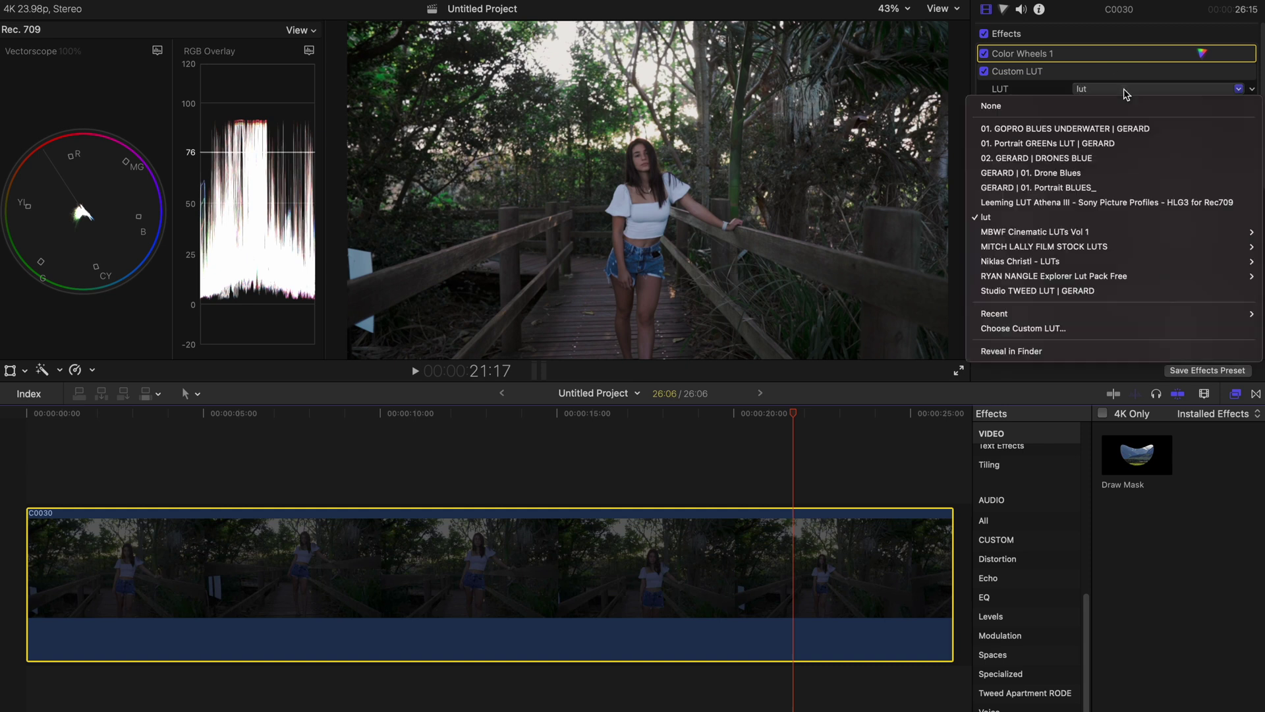
{"action": "left_click", "coordinate": [1105, 165]}
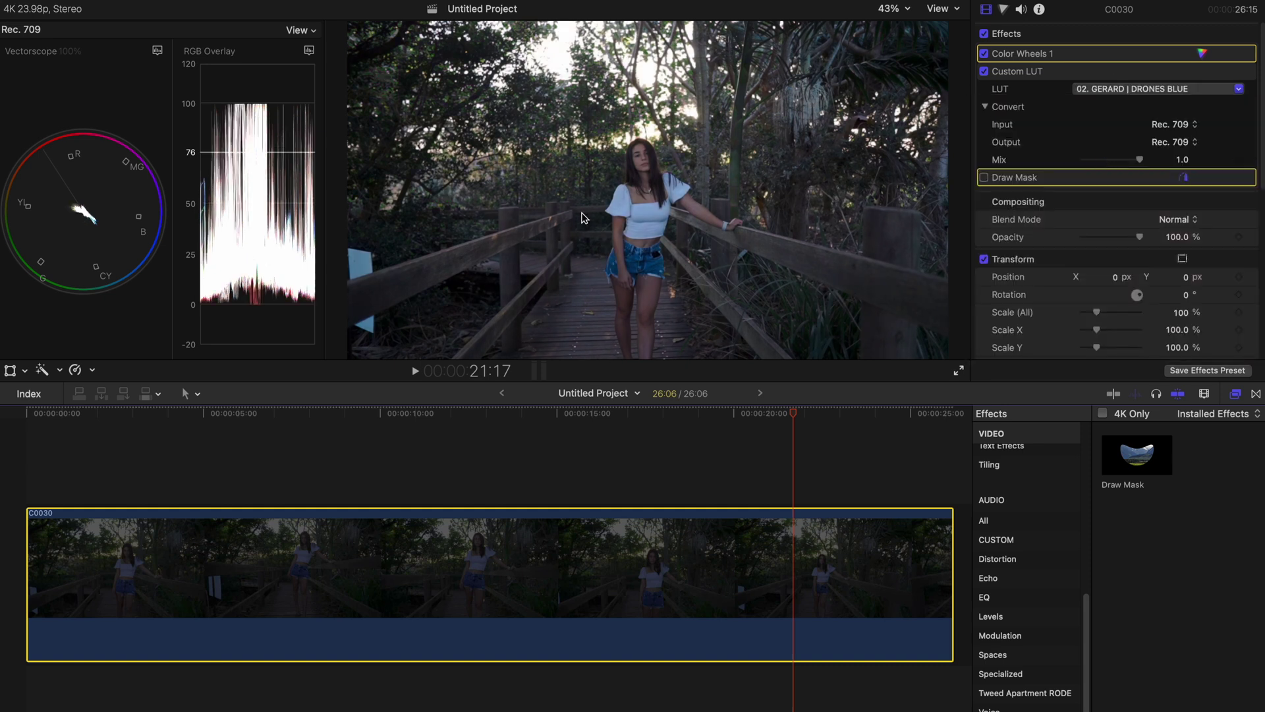